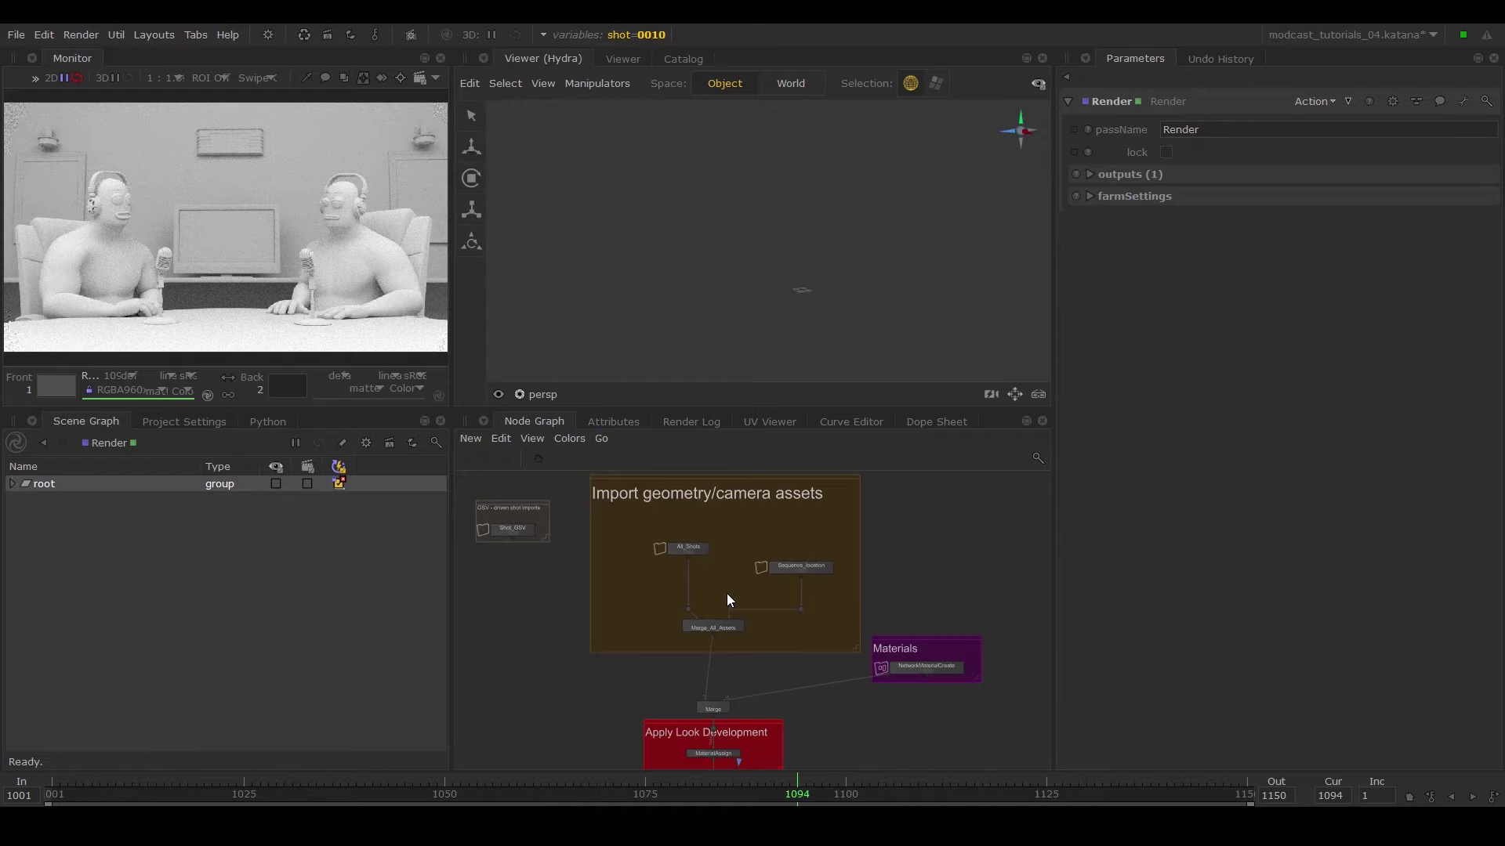
# Step: Switch the global shot variable to 0100, 0120 and 0150 in turn to check each shot's render
pyautogui.scroll(4, 727, 596)
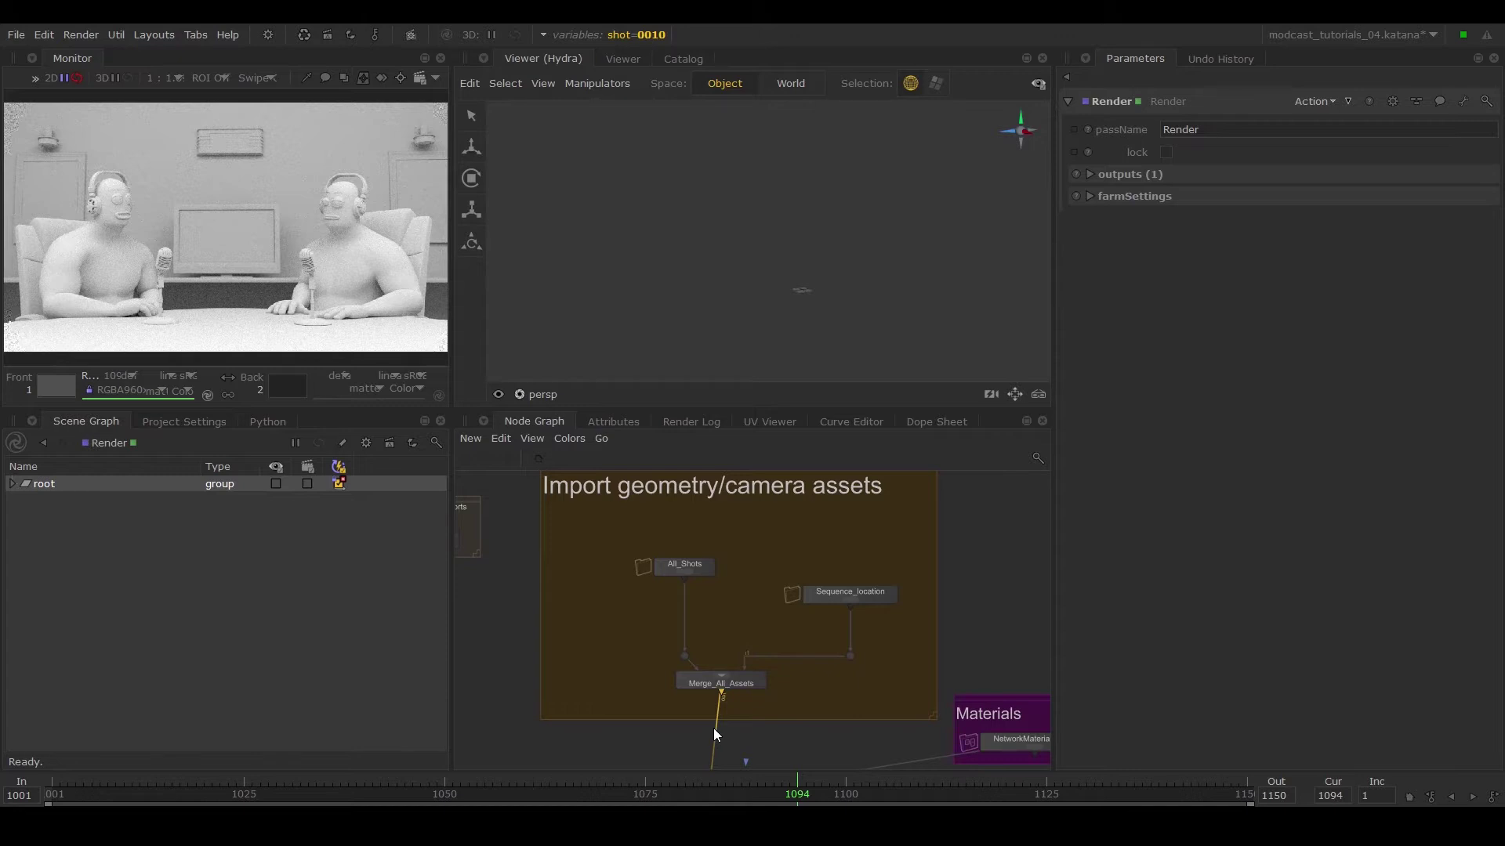
pyautogui.click(660, 36)
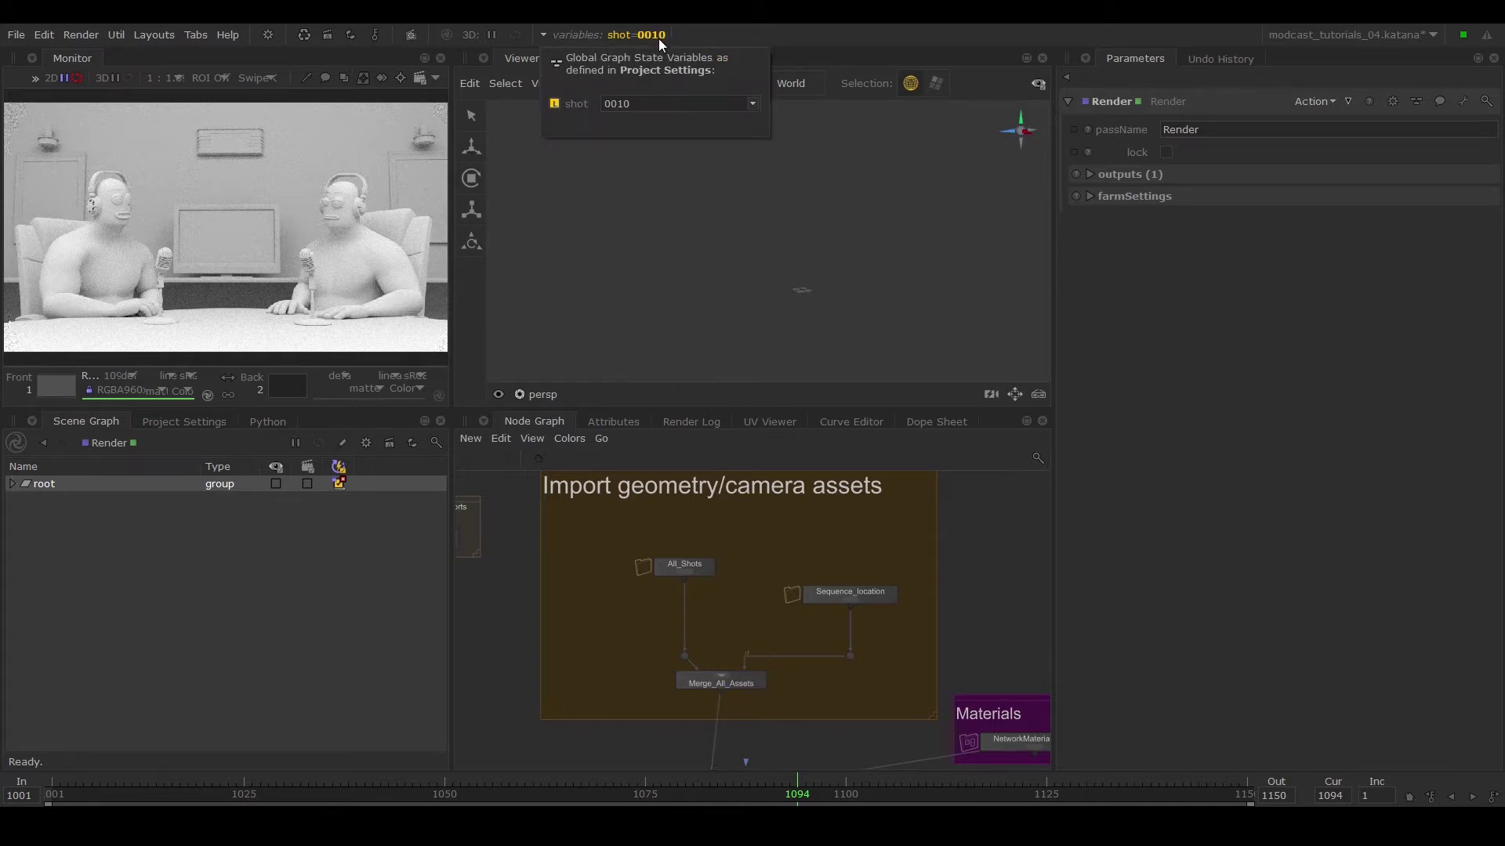
pyautogui.click(750, 101)
pyautogui.click(635, 232)
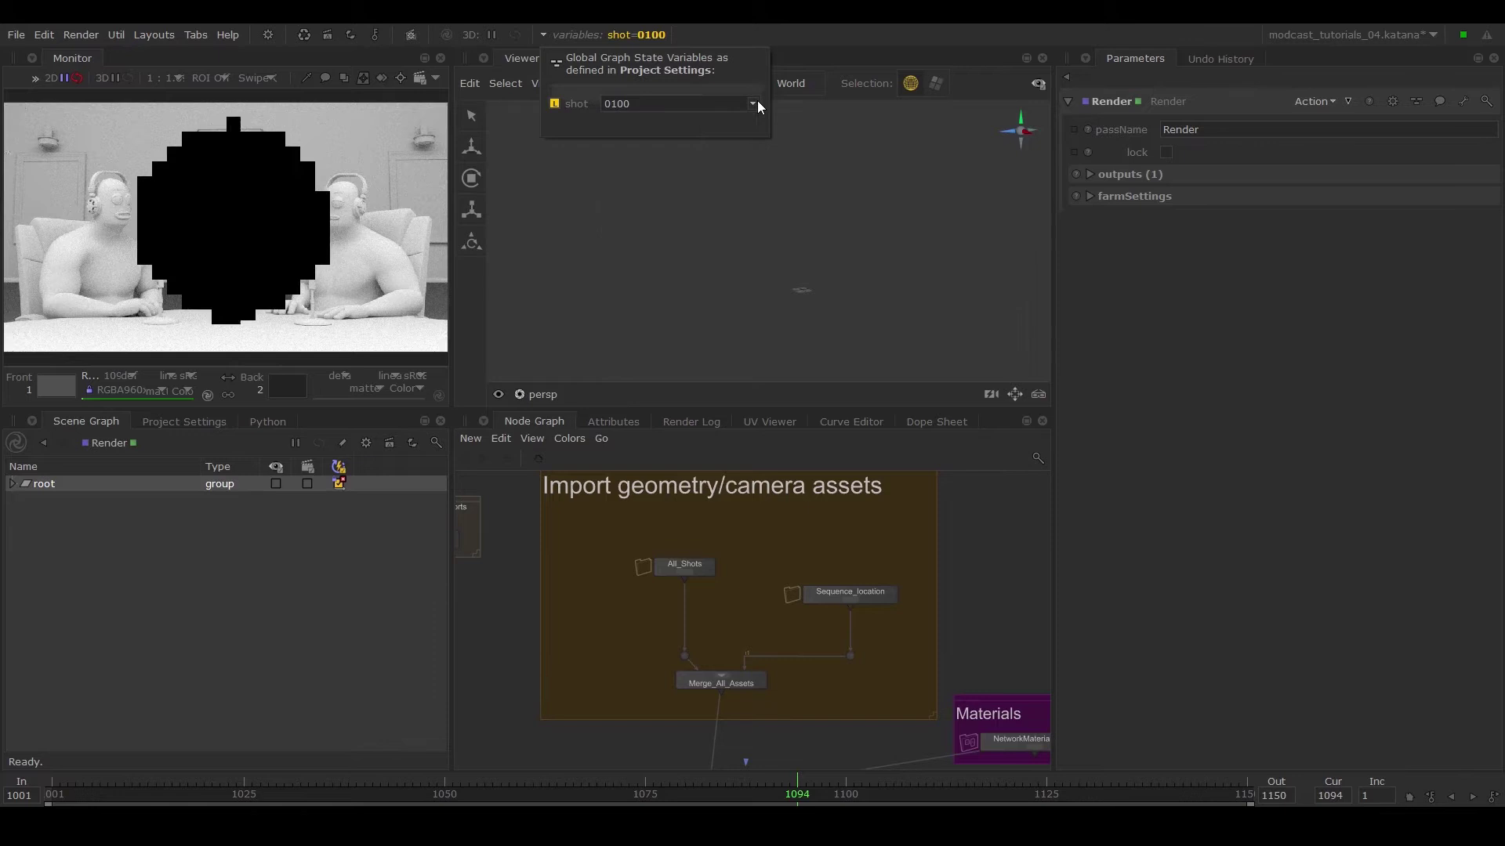
pyautogui.click(752, 102)
pyautogui.click(634, 180)
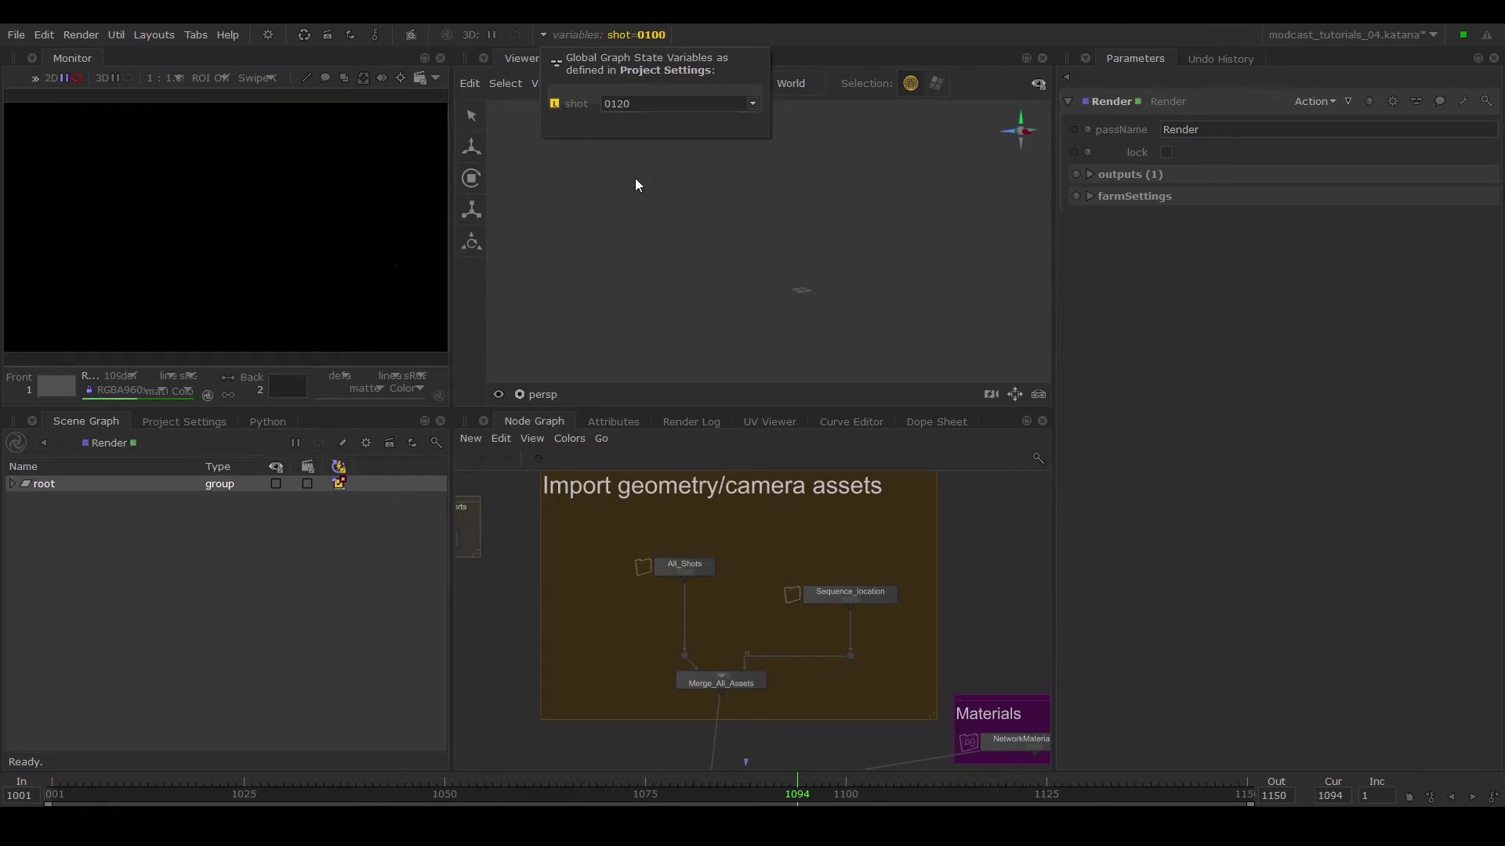
pyautogui.click(754, 103)
pyautogui.click(637, 184)
# Step: Expand the entire root hierarchy in the scene graph to view the set geometry in 3D
pyautogui.keyDown('shift'); pyautogui.click(42, 482); pyautogui.keyUp('shift')
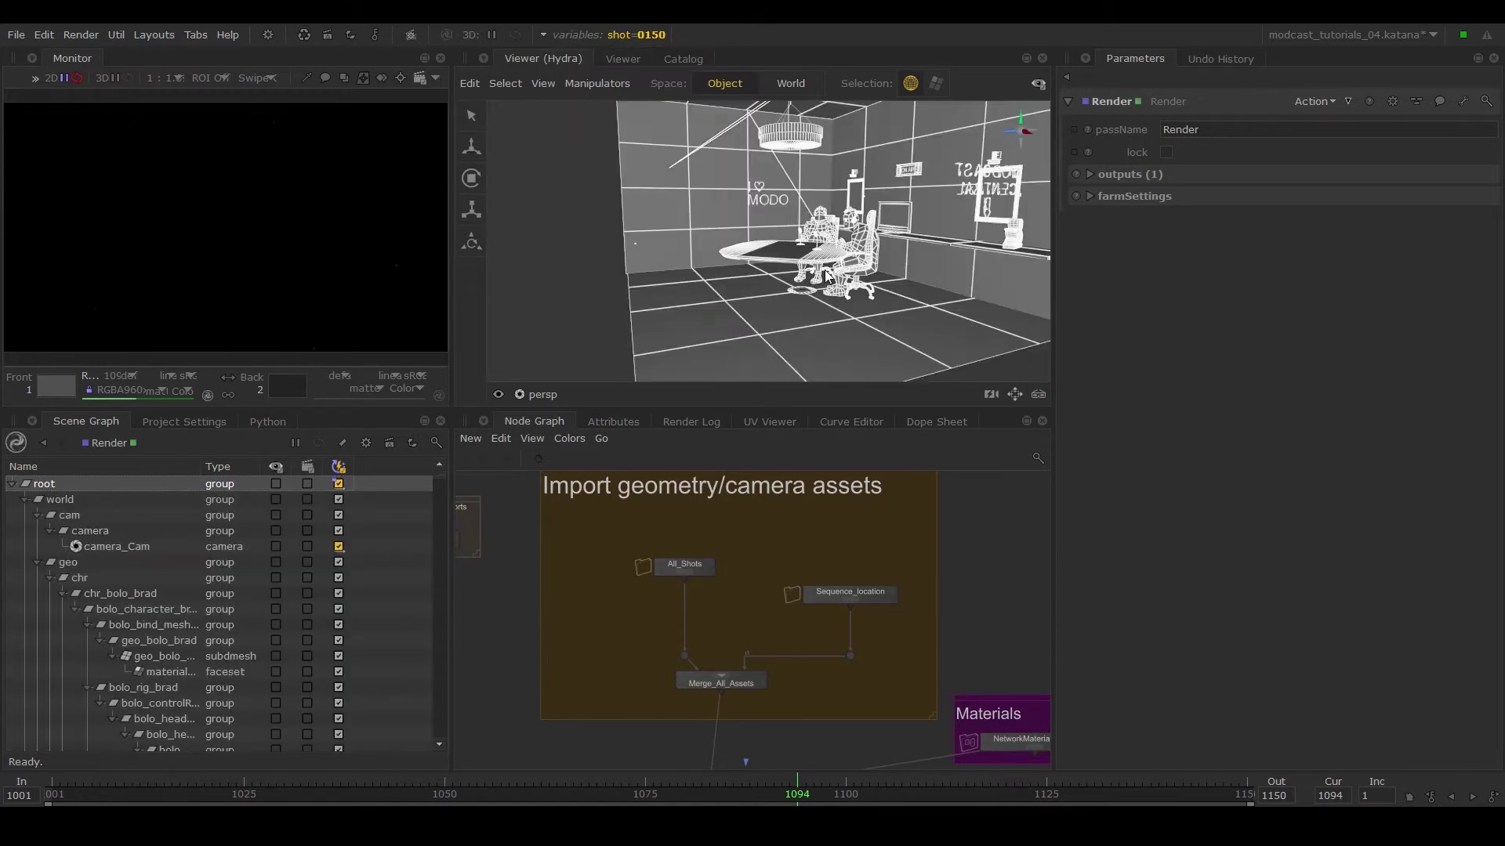
pyautogui.moveTo(755, 248)
pyautogui.keyDown('alt'); pyautogui.mouseDown()
pyautogui.moveTo(719, 246)
pyautogui.moveTo(767, 243)
pyautogui.mouseUp(); pyautogui.keyUp('alt')
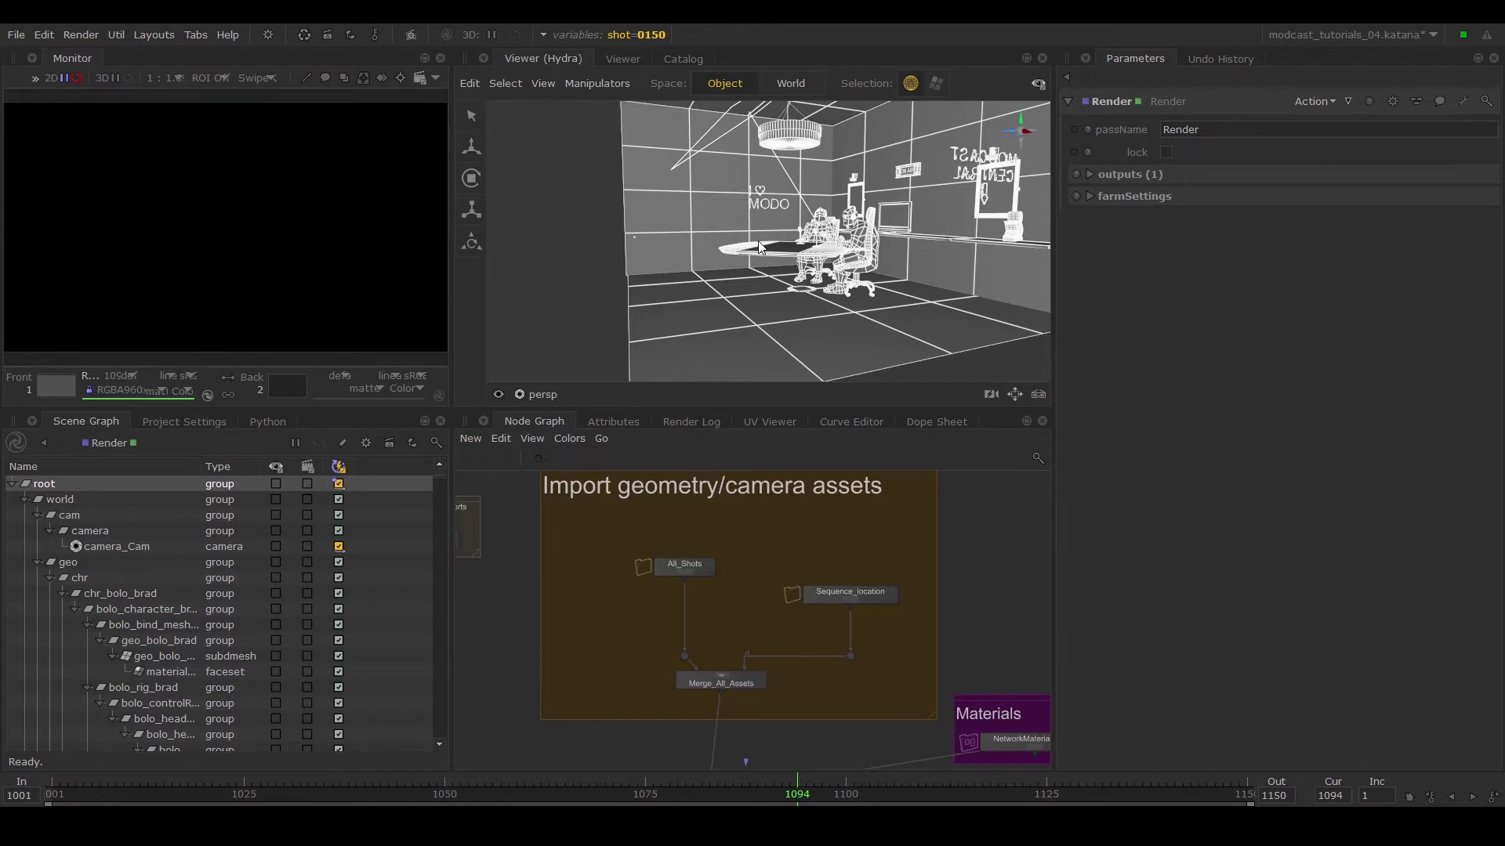
# Step: Insert a dot node on the connection just below Merge_All_Assets in the node graph
pyautogui.moveTo(744, 506); pyautogui.dragTo(741, 401, button='middle')
pyautogui.scroll(4, 732, 540)
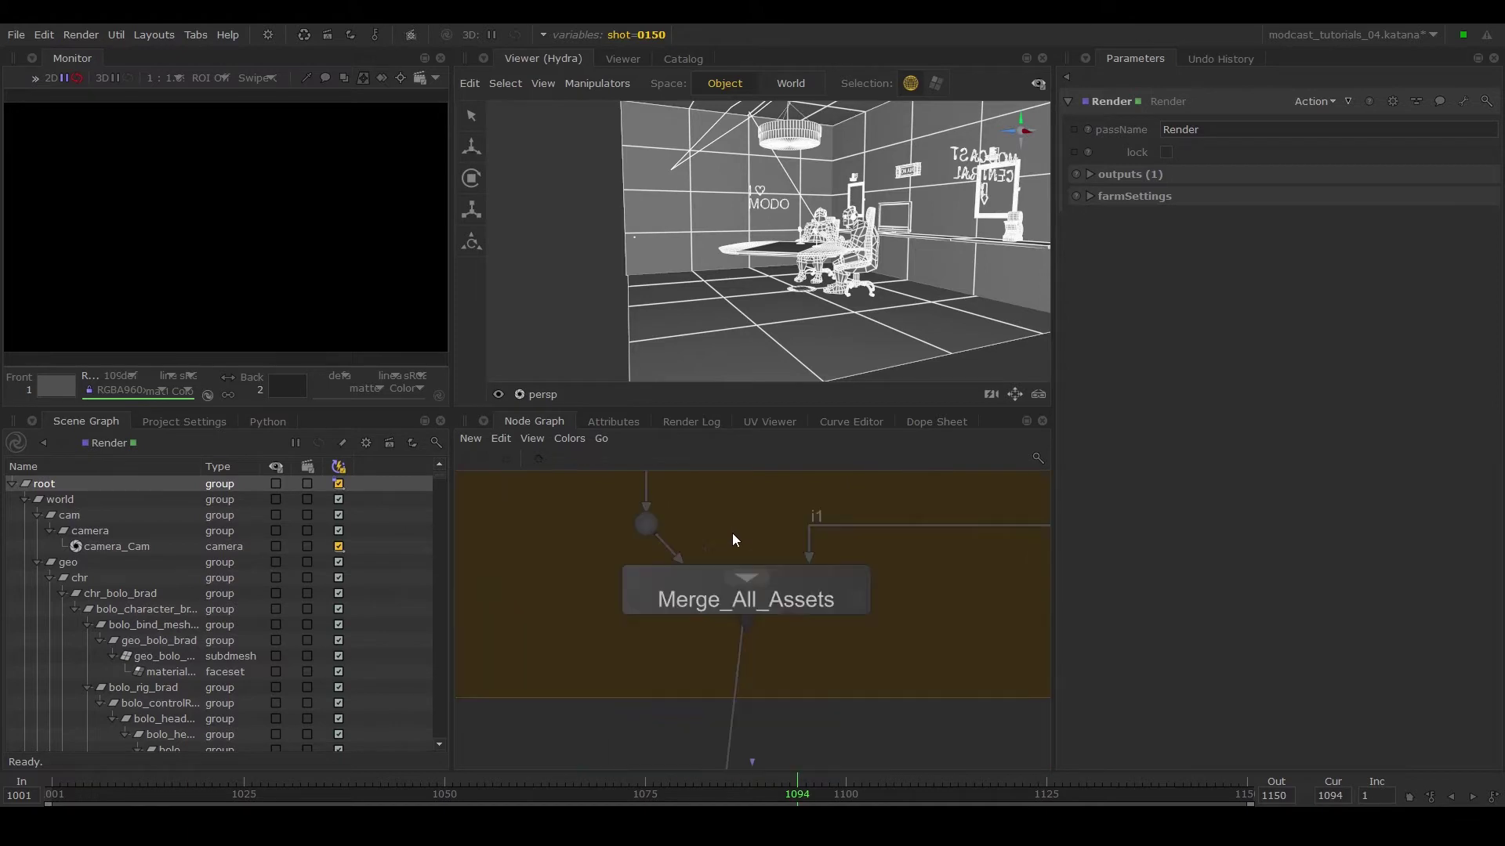
pyautogui.click(784, 605)
pyautogui.keyDown('alt'); pyautogui.click(741, 665); pyautogui.keyUp('alt')
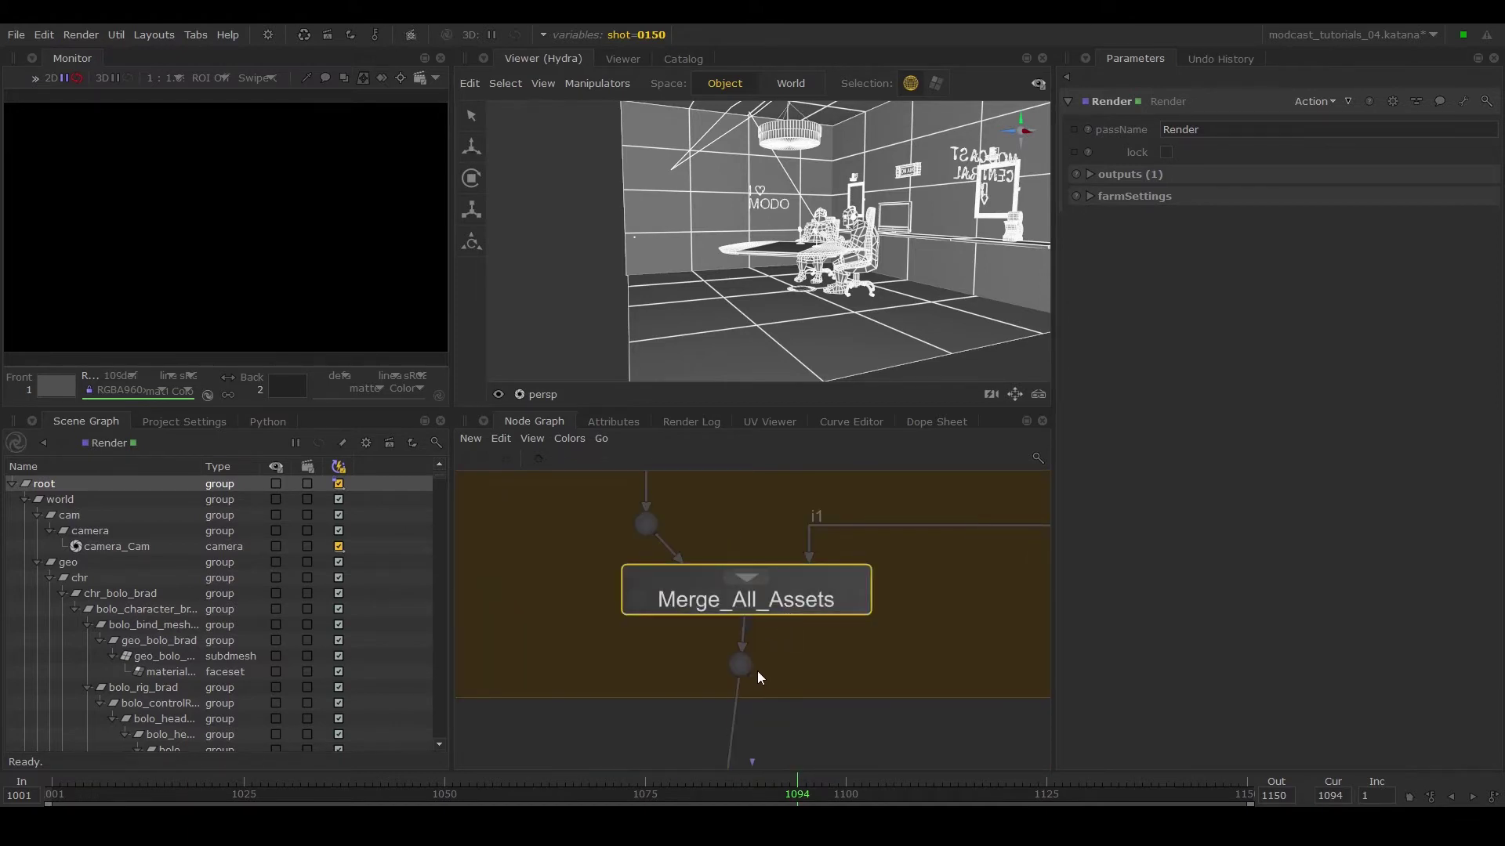
pyautogui.moveTo(757, 672); pyautogui.dragTo(759, 662)
# Step: Add a VariableSwitch node on the connection between the new dot and the Merge node
pyautogui.moveTo(760, 661); pyautogui.dragTo(757, 608, button='middle')
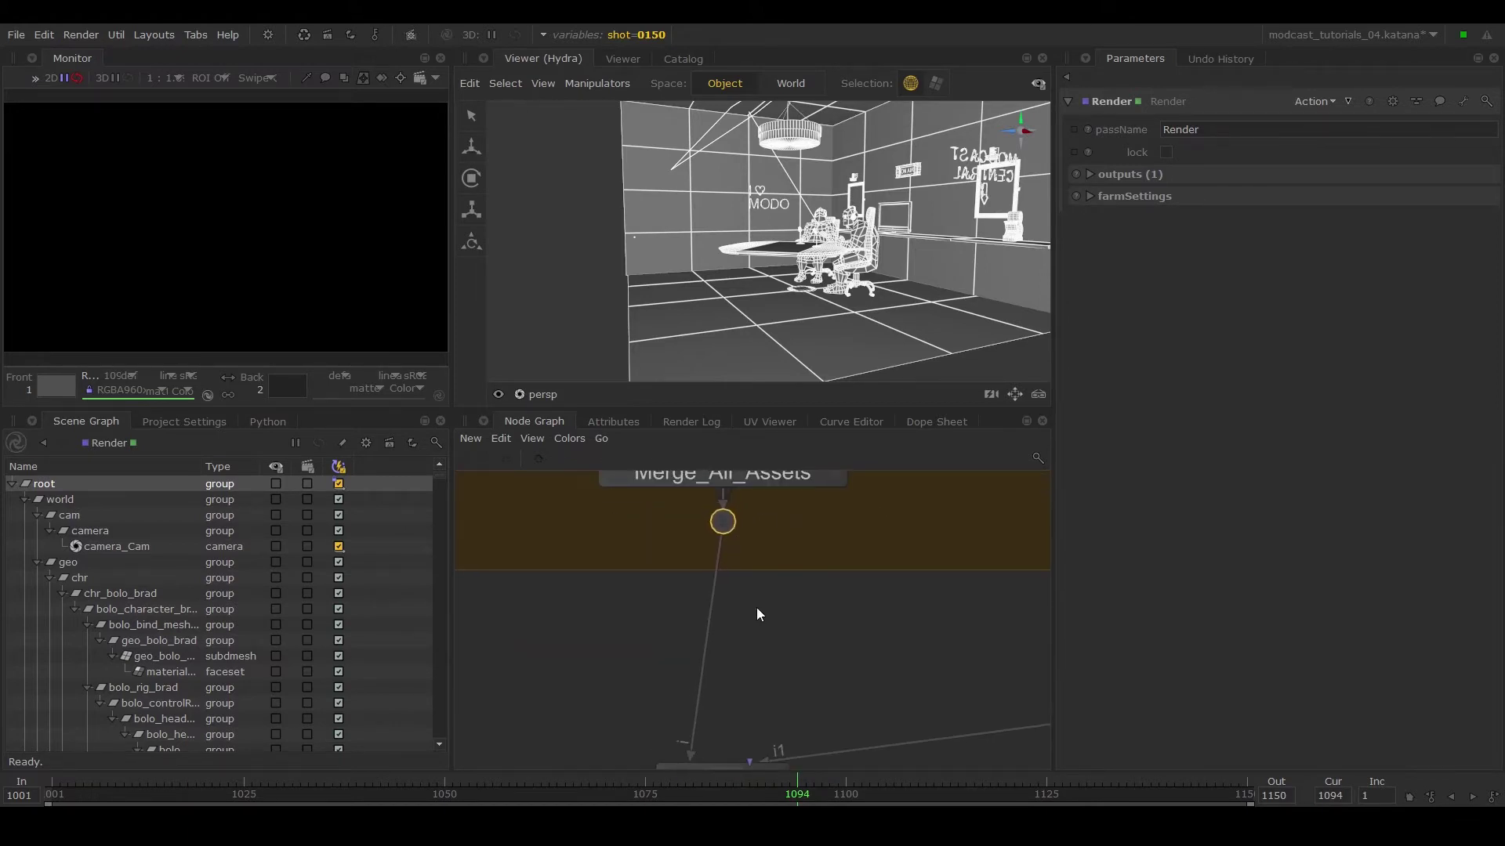
pyautogui.click(760, 612)
pyautogui.press('Tab')
pyautogui.write('var')
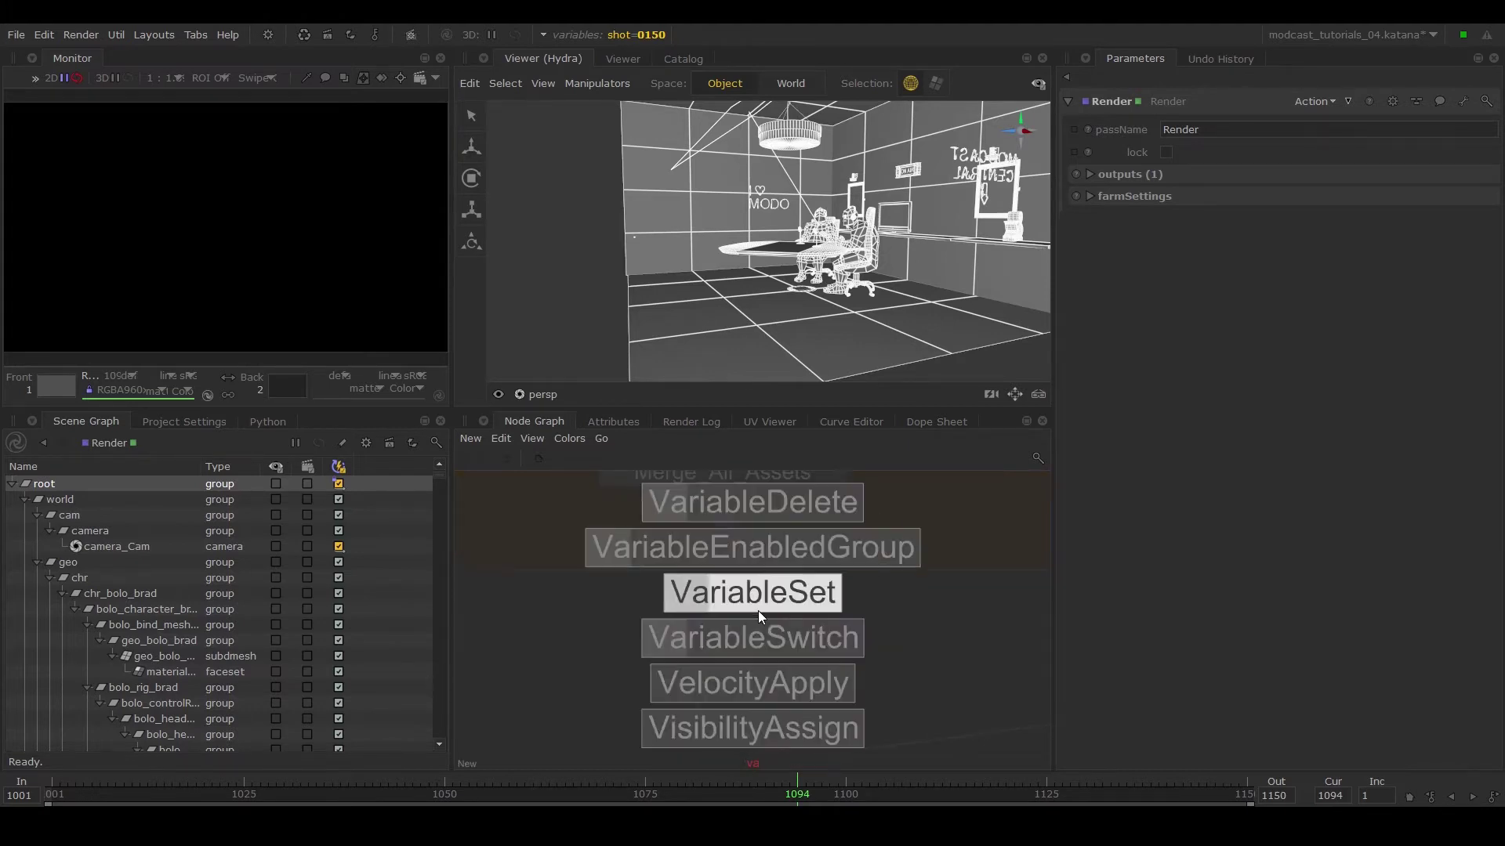
pyautogui.press('Down')
pyautogui.press('Return')
pyautogui.click(716, 660)
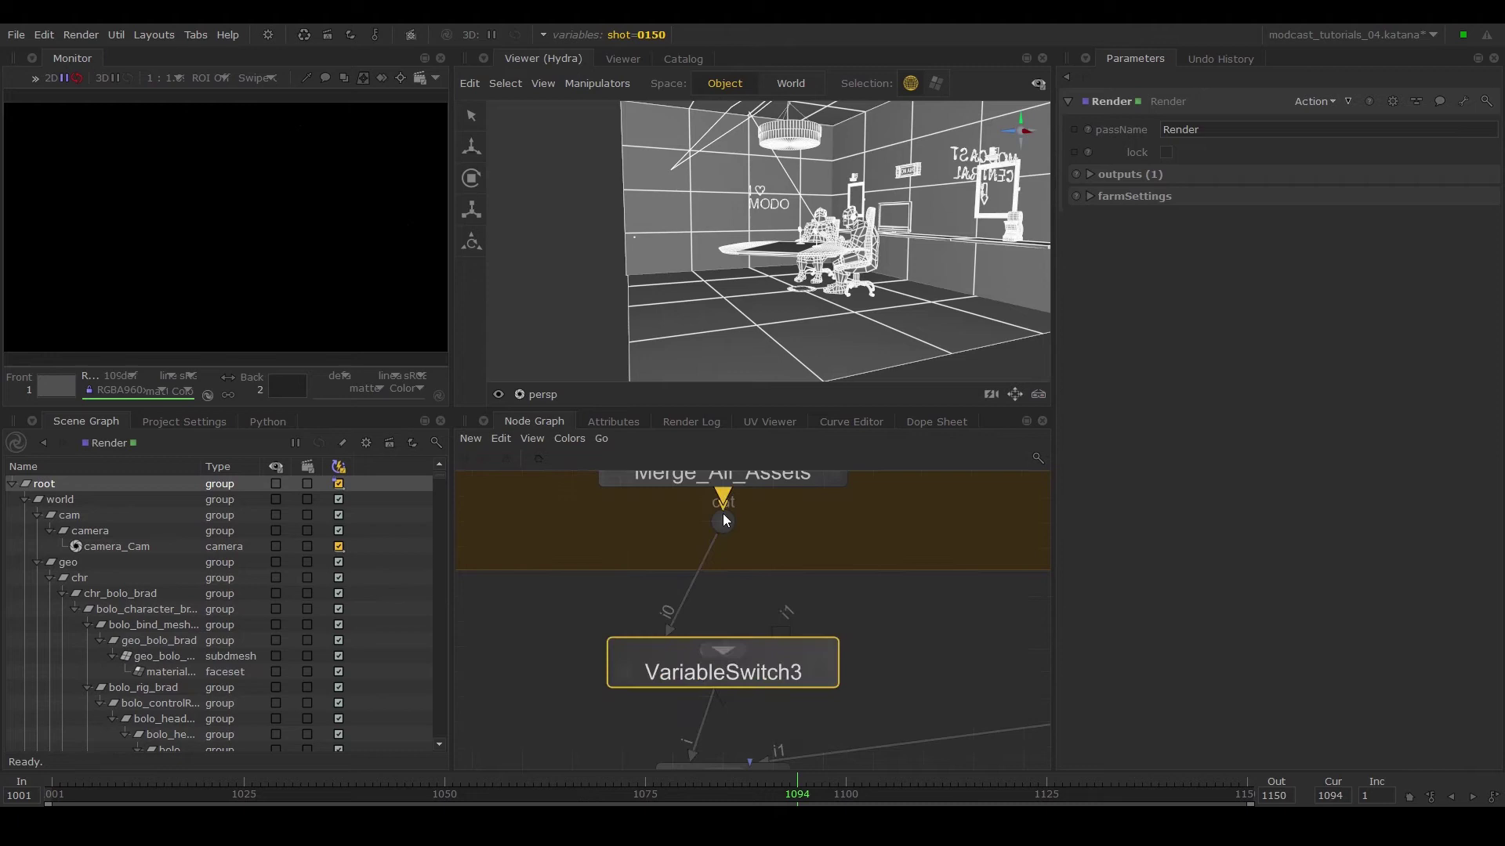
# Step: Feed the VariableSwitch's i0 and i1 inputs from the dot, with an extra dot node on each branch
pyautogui.keyDown('ctrl'); pyautogui.moveTo(692, 566); pyautogui.dragTo(662, 549); pyautogui.keyUp('ctrl')
pyautogui.keyDown('ctrl'); pyautogui.moveTo(759, 582); pyautogui.dragTo(820, 593); pyautogui.keyUp('ctrl')
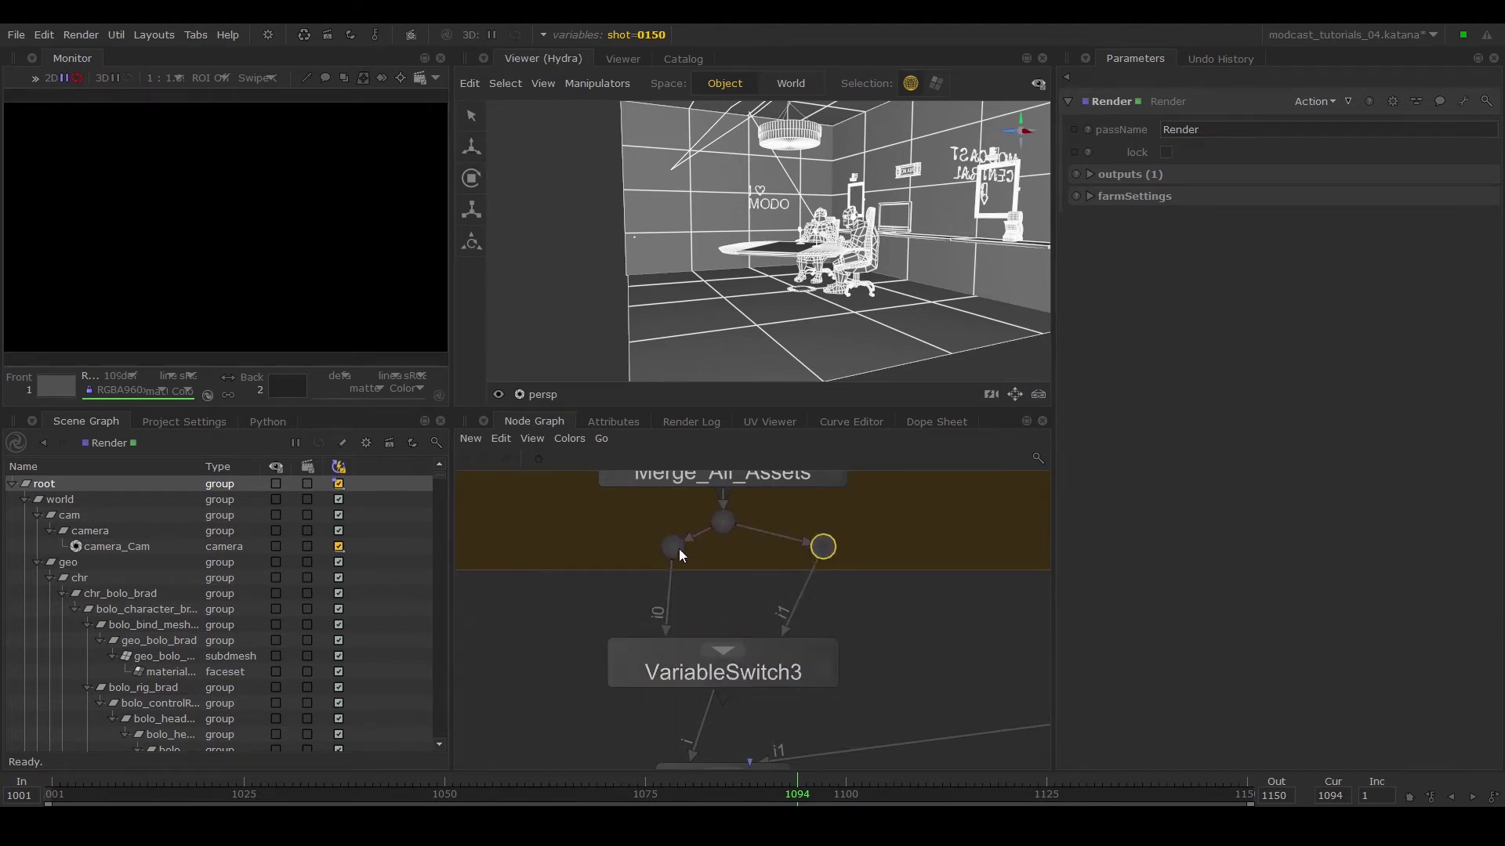
# Step: Turn on dimming of nodes not contributing to the viewed node in the node graph
pyautogui.scroll(-3, 751, 585)
pyautogui.click(533, 439)
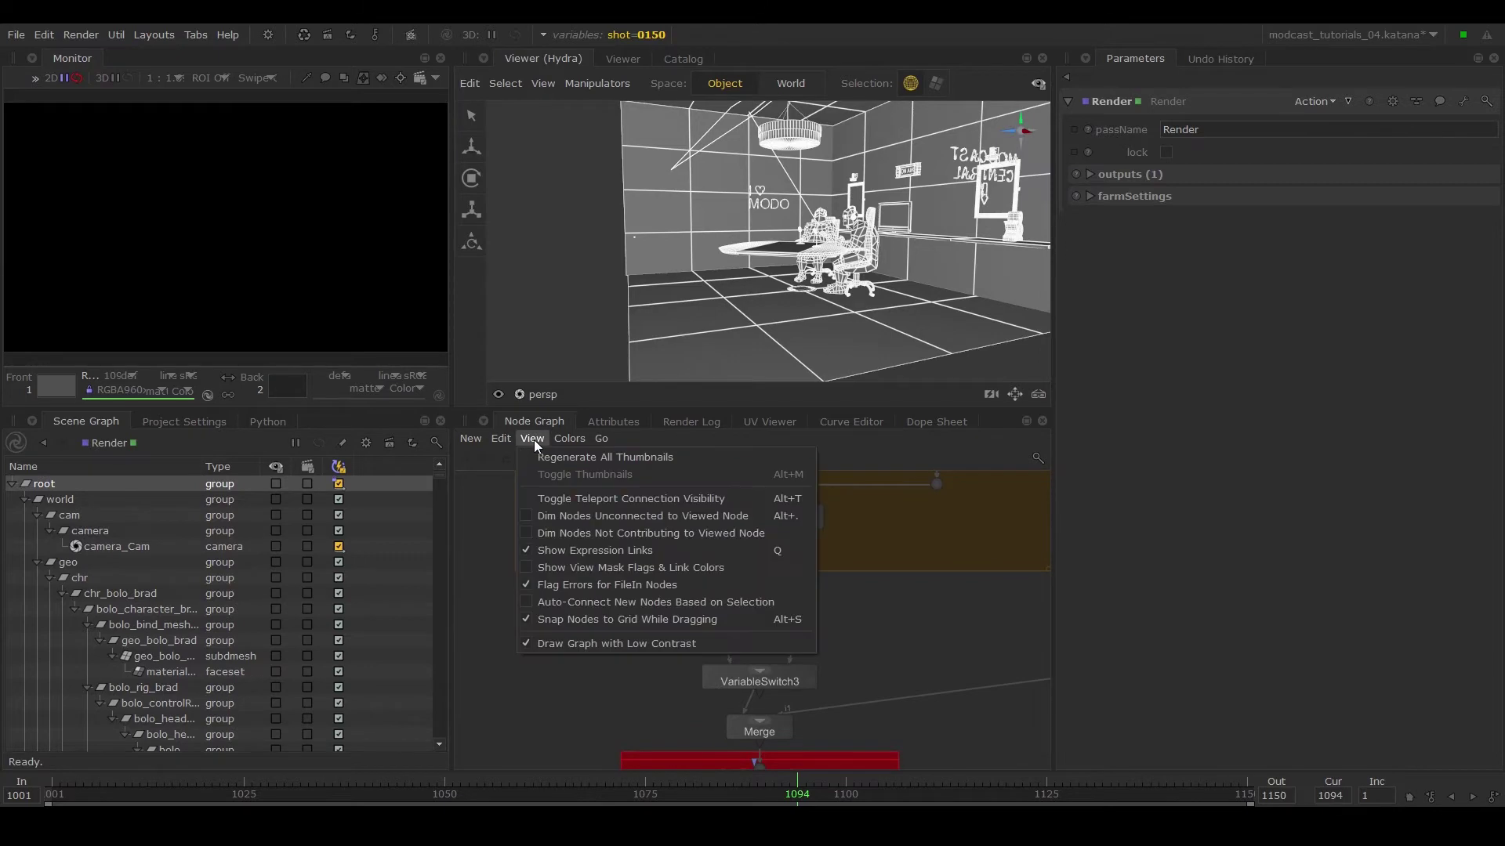
pyautogui.click(539, 557)
# Step: Edit the VariableSwitch node's parameters and set its variableName to shot
pyautogui.click(809, 683)
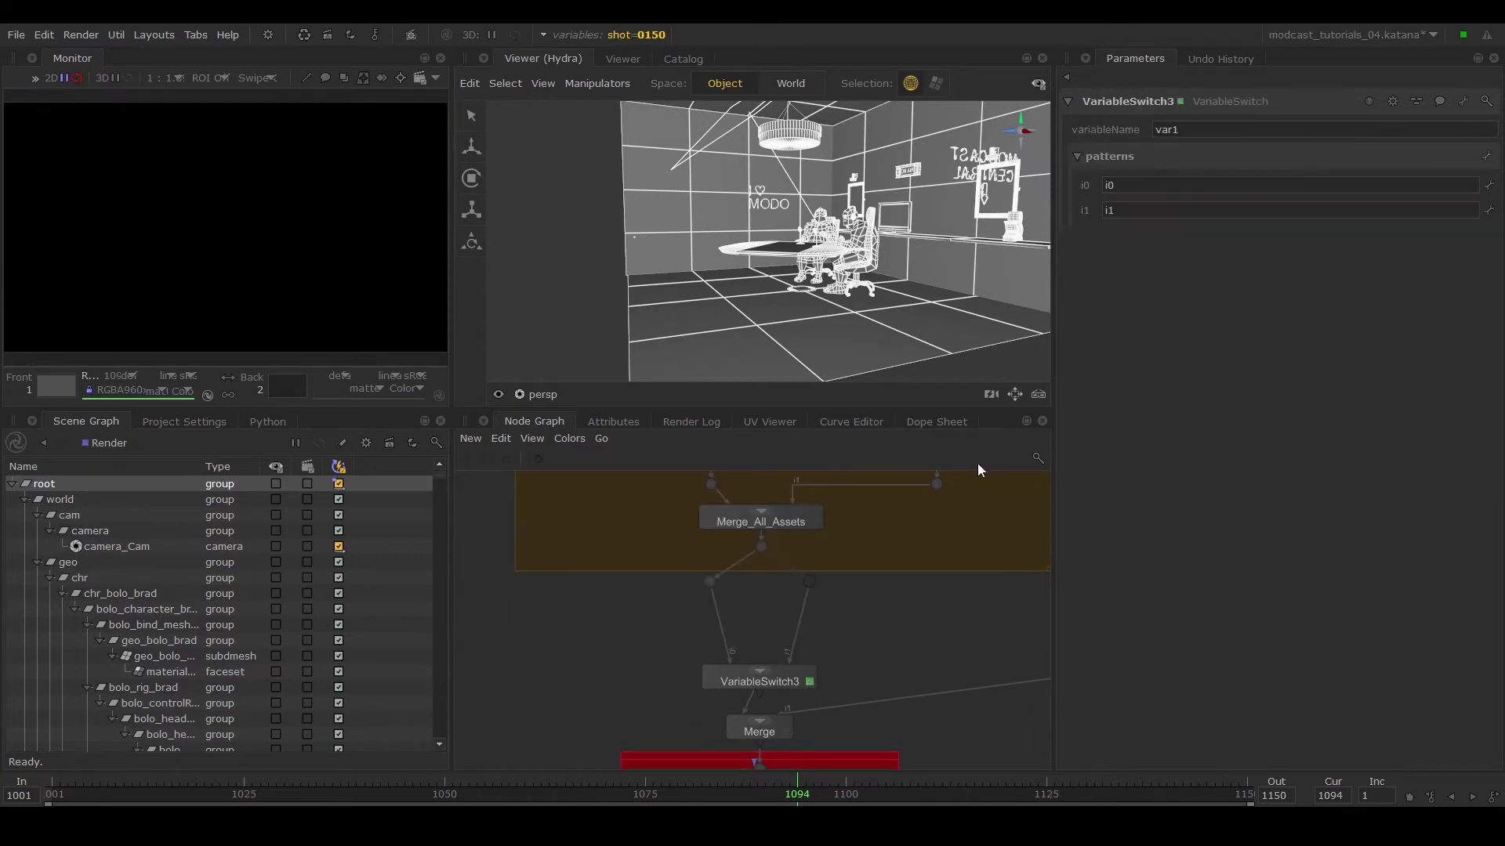
pyautogui.doubleClick(1190, 131)
pyautogui.write('shot')
pyautogui.press('Return')
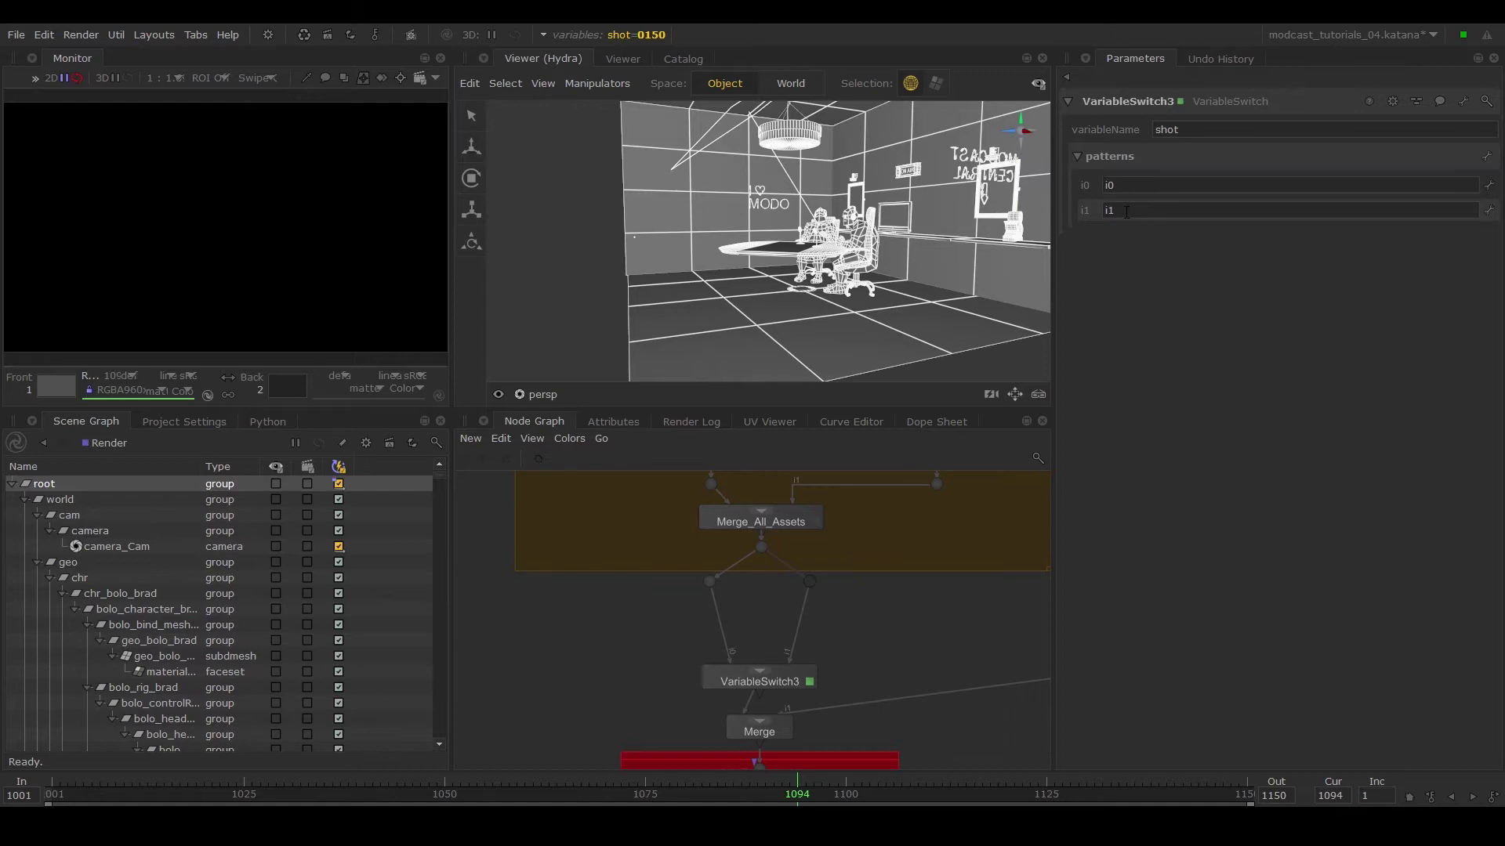
pyautogui.doubleClick(1126, 212)
pyautogui.write('0')
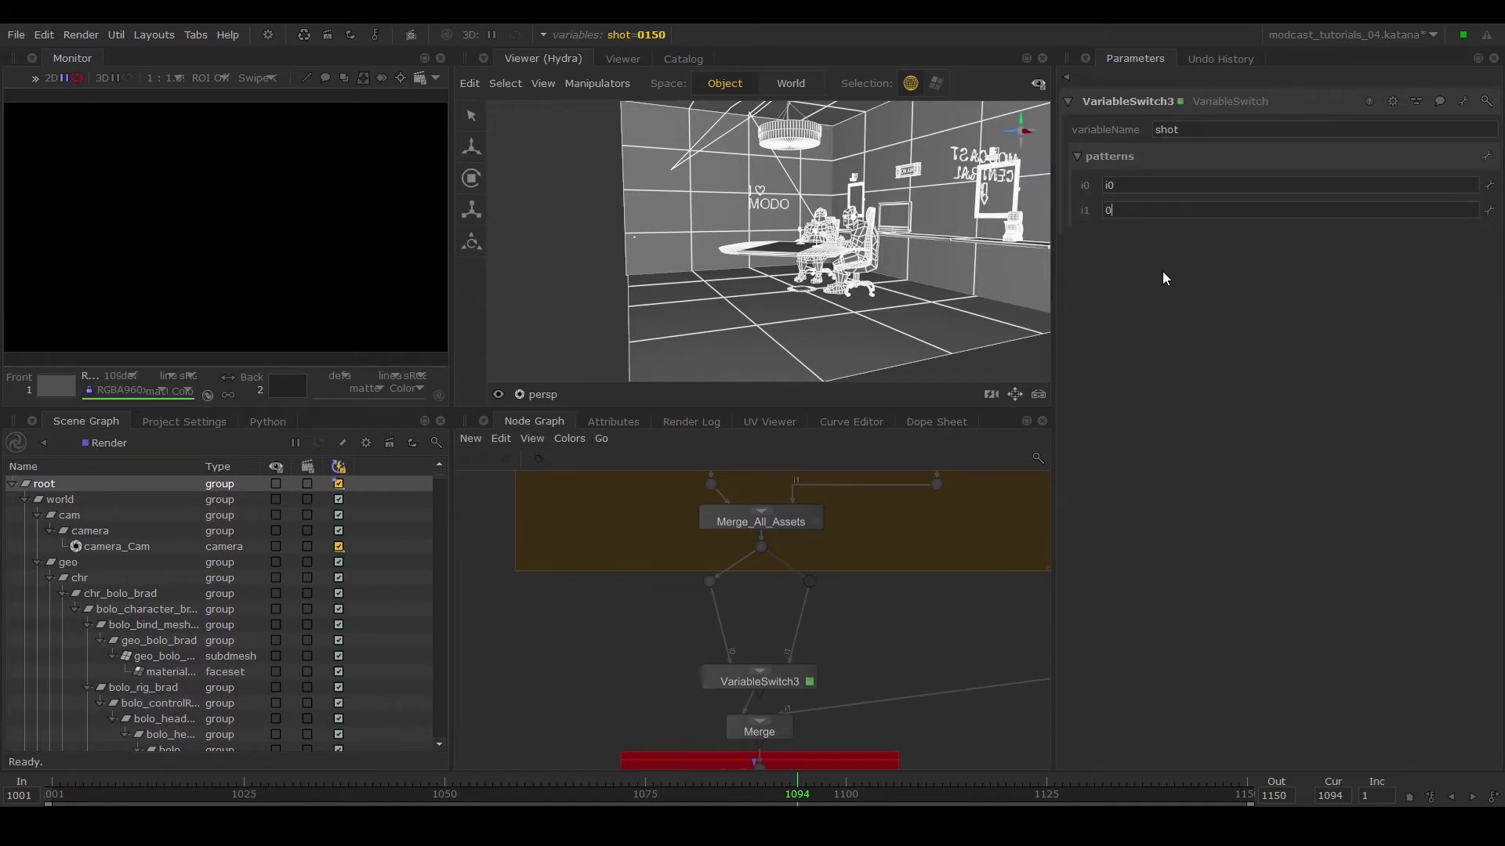
pyautogui.write('100 0120 0150')
pyautogui.press('Return')
# Step: Test the switch by changing the global shot variable to 0120 and to 0110
pyautogui.click(655, 36)
pyautogui.click(750, 104)
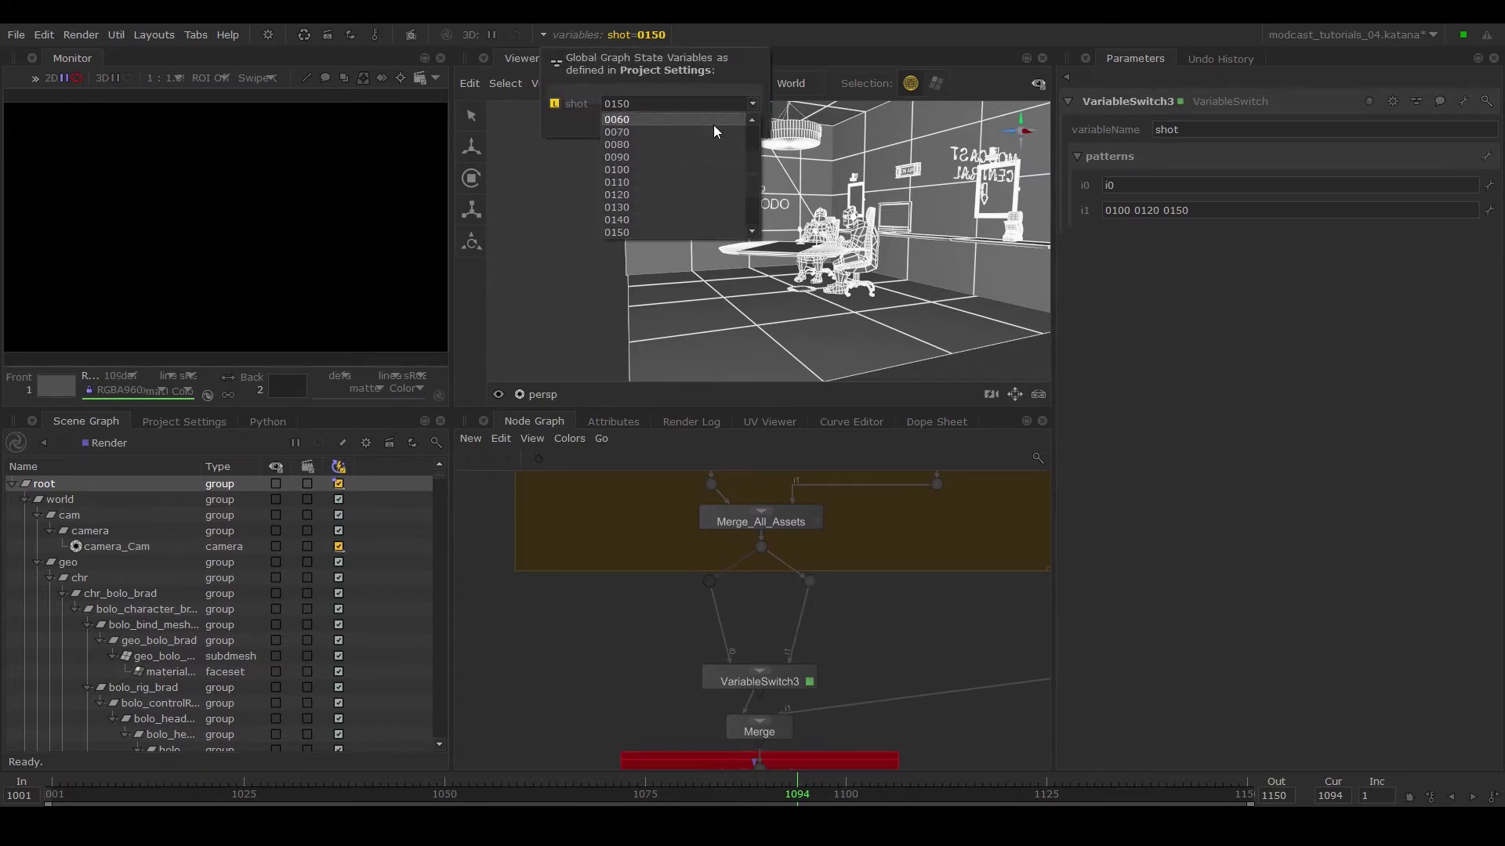
pyautogui.click(635, 196)
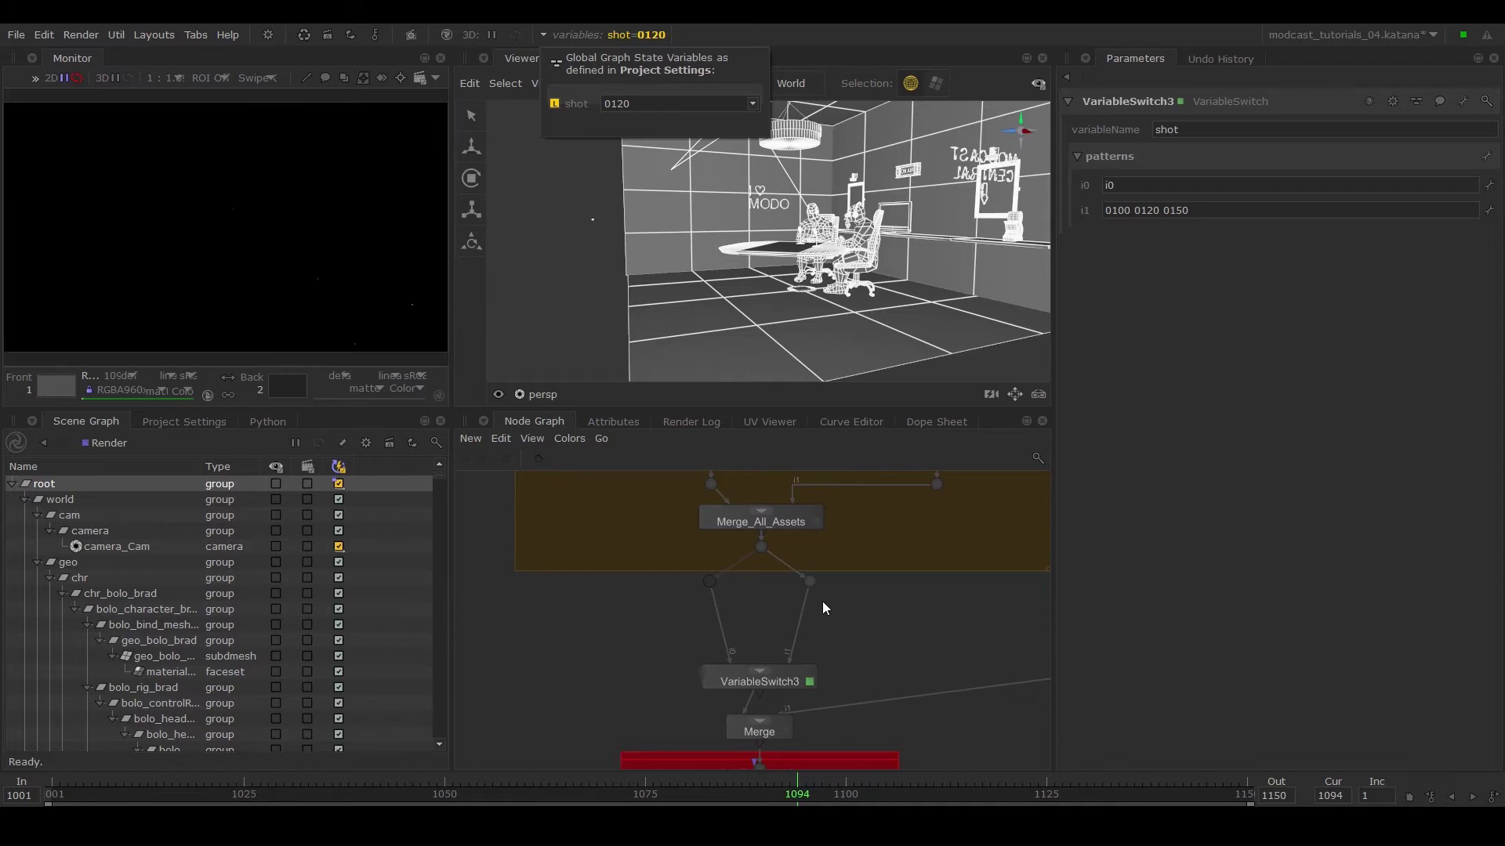
pyautogui.click(752, 105)
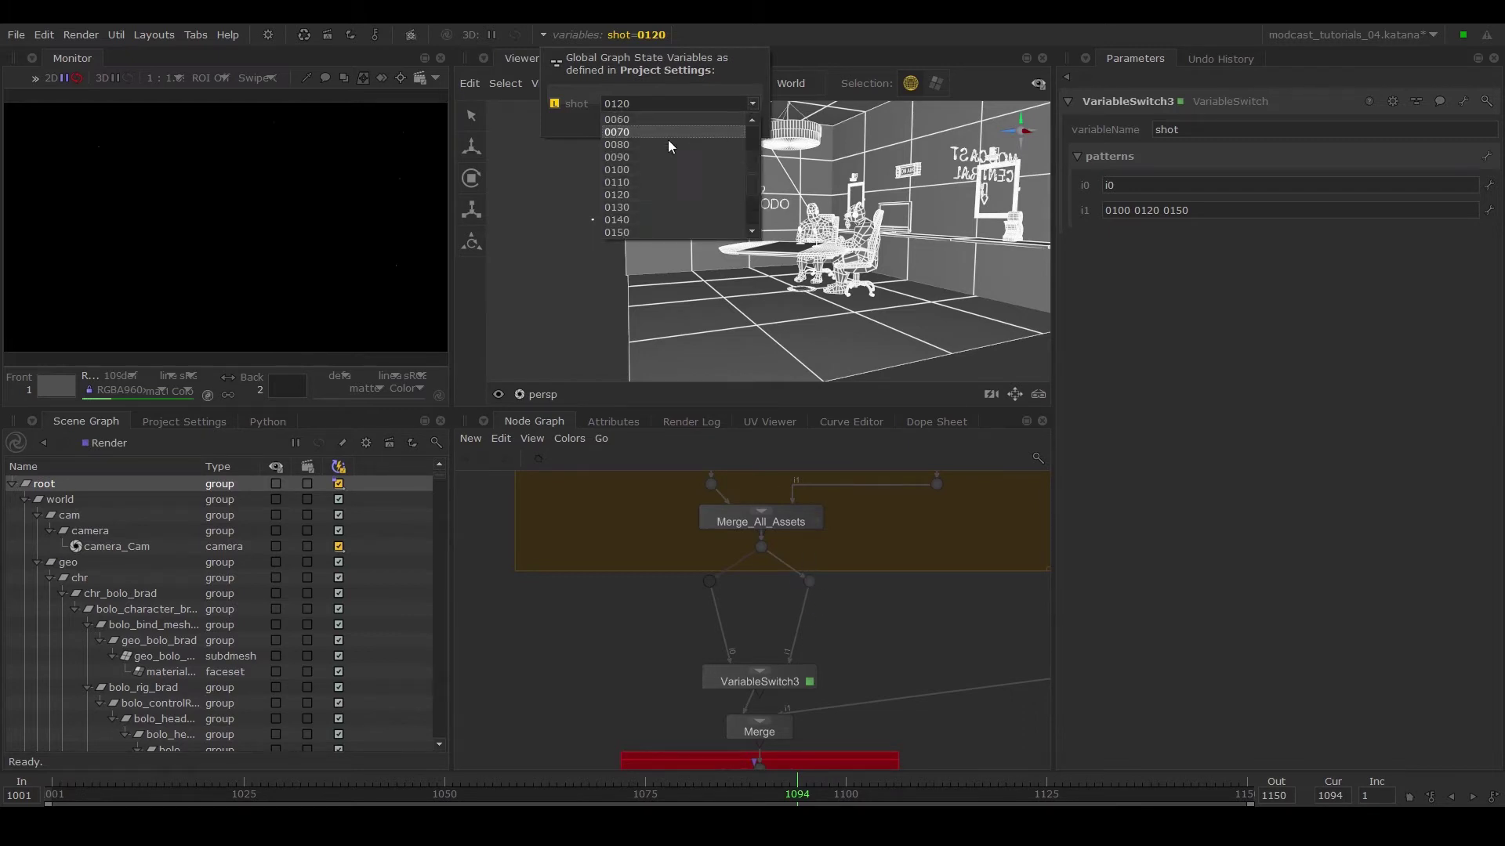
pyautogui.click(634, 128)
pyautogui.press('p')
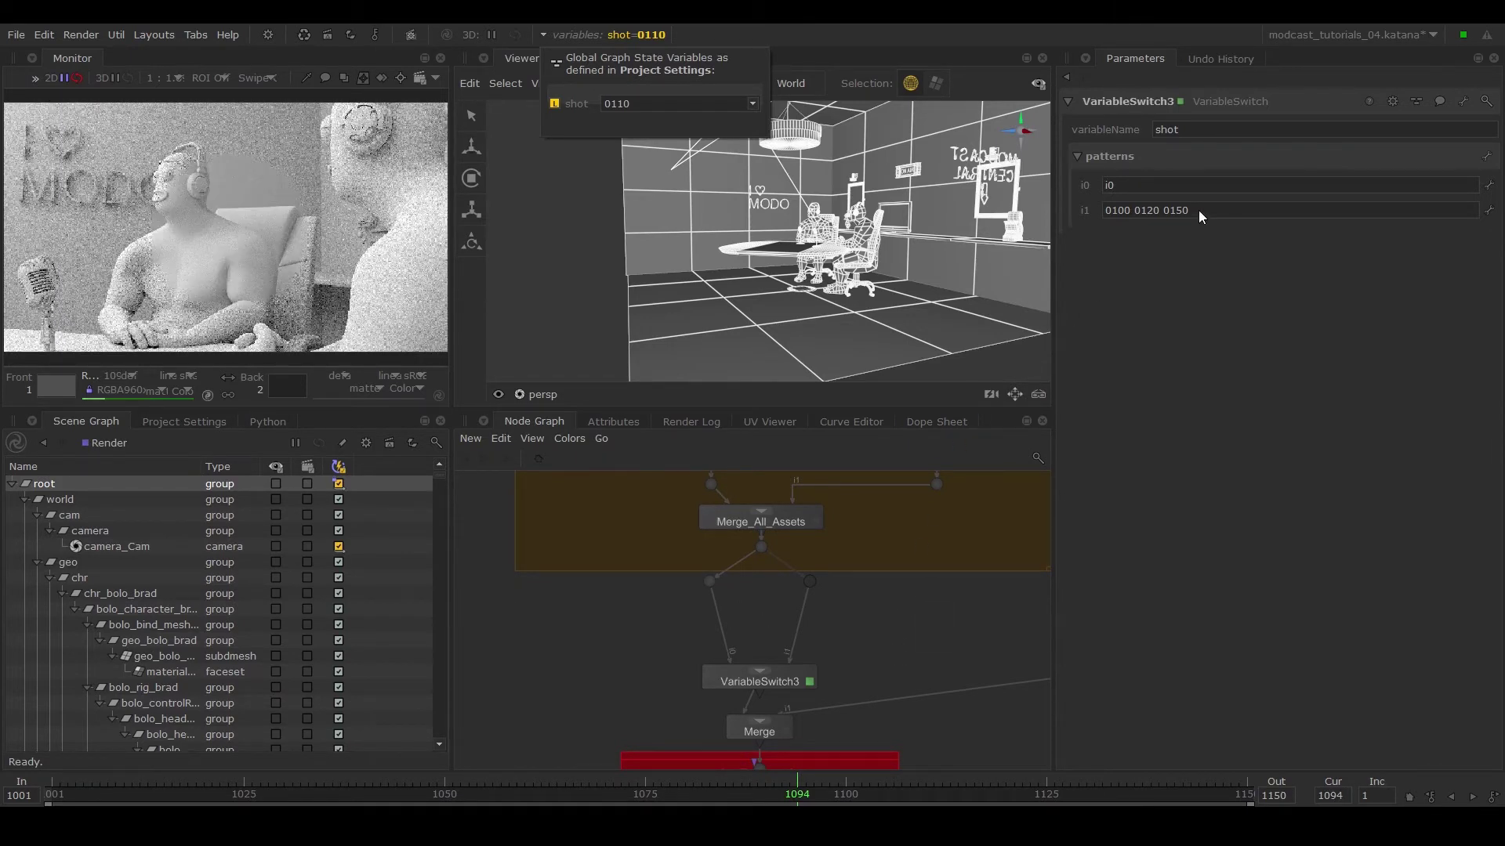
# Step: Replace the i1 pattern with the wildcard exclusion * - 0010
pyautogui.moveTo(1189, 210); pyautogui.dragTo(1105, 210)
pyautogui.write('*')
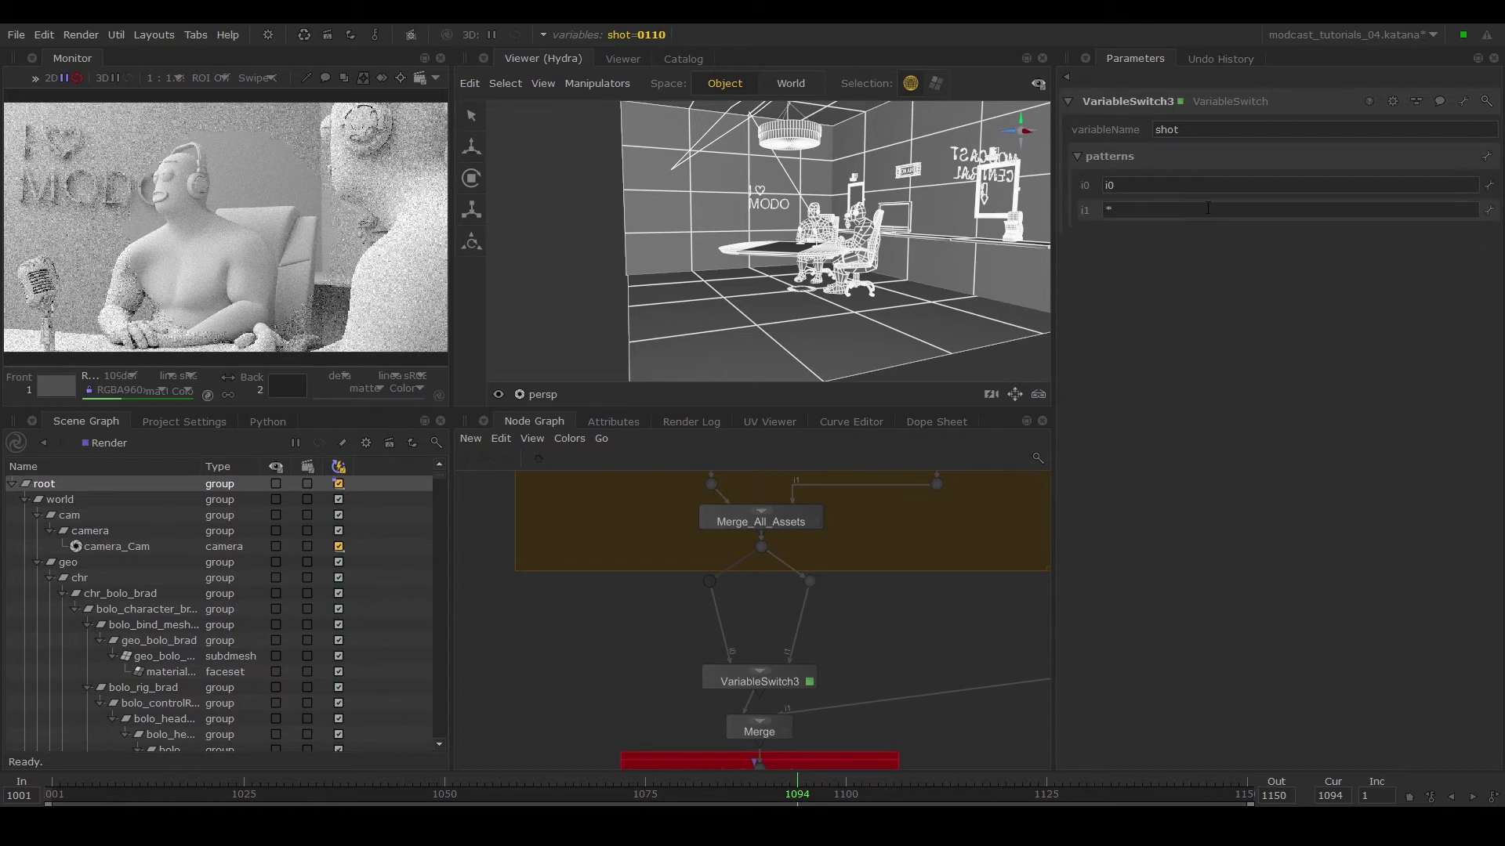
pyautogui.write('- 0010')
# Step: Set the global shot variable to 0010 to check which switch branch is active
pyautogui.click(656, 35)
pyautogui.click(751, 104)
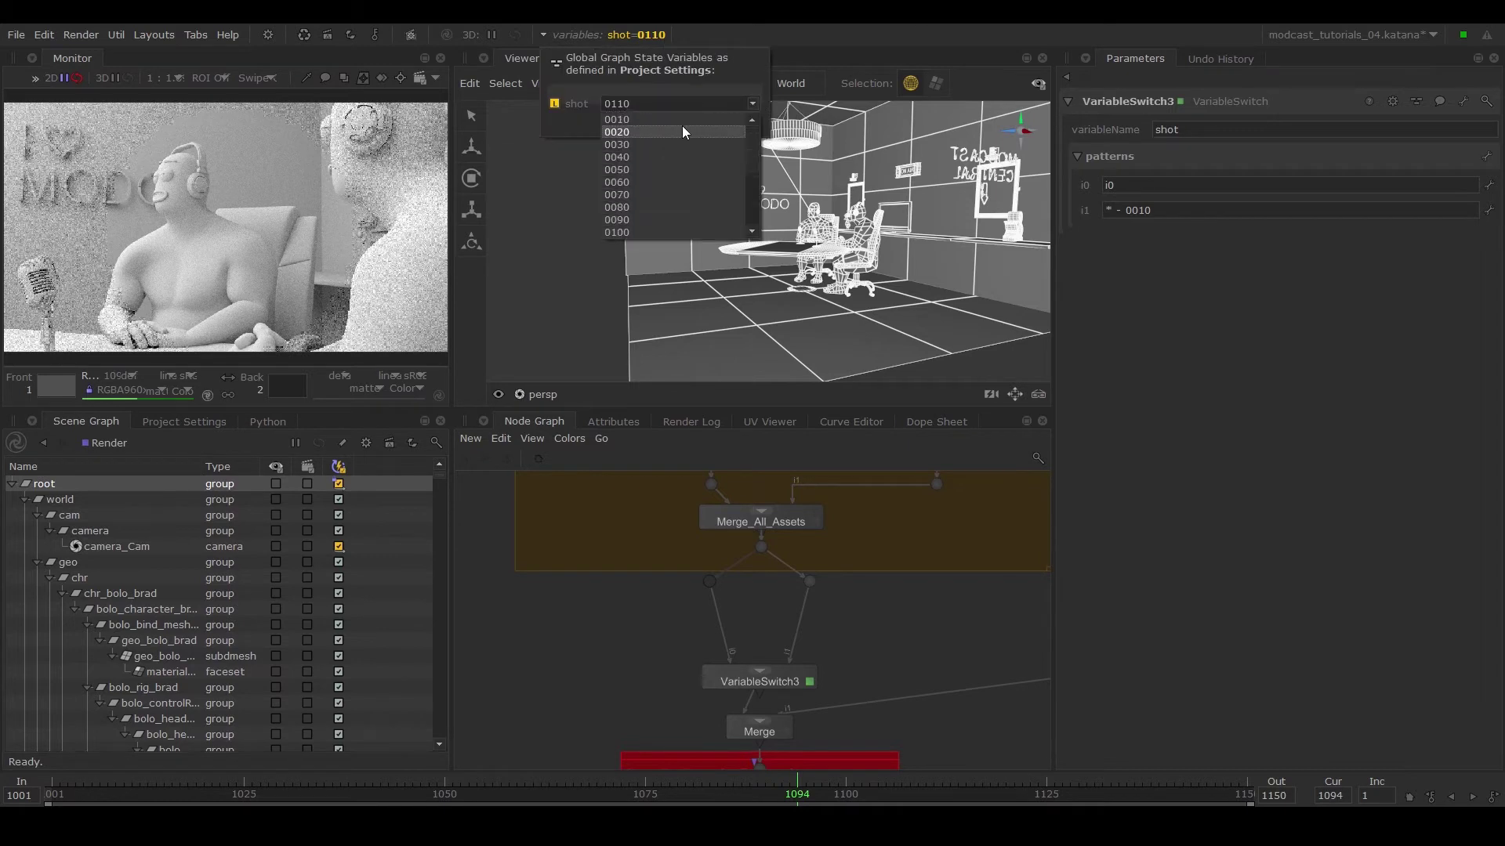
pyautogui.click(680, 119)
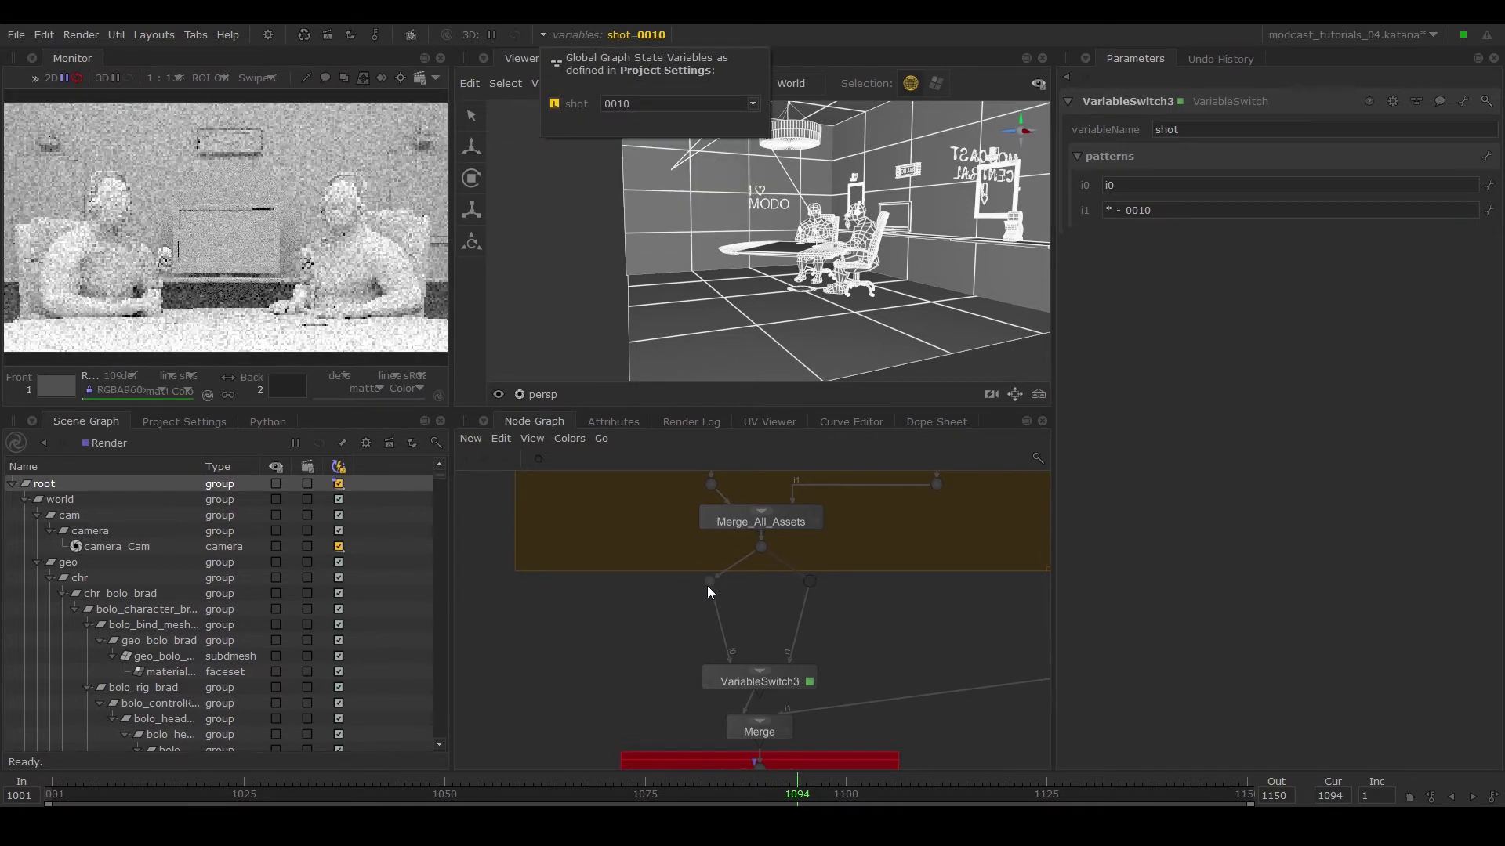
# Step: Replace the i1 pattern with the single-character wildcard 00?0
pyautogui.click(1158, 222)
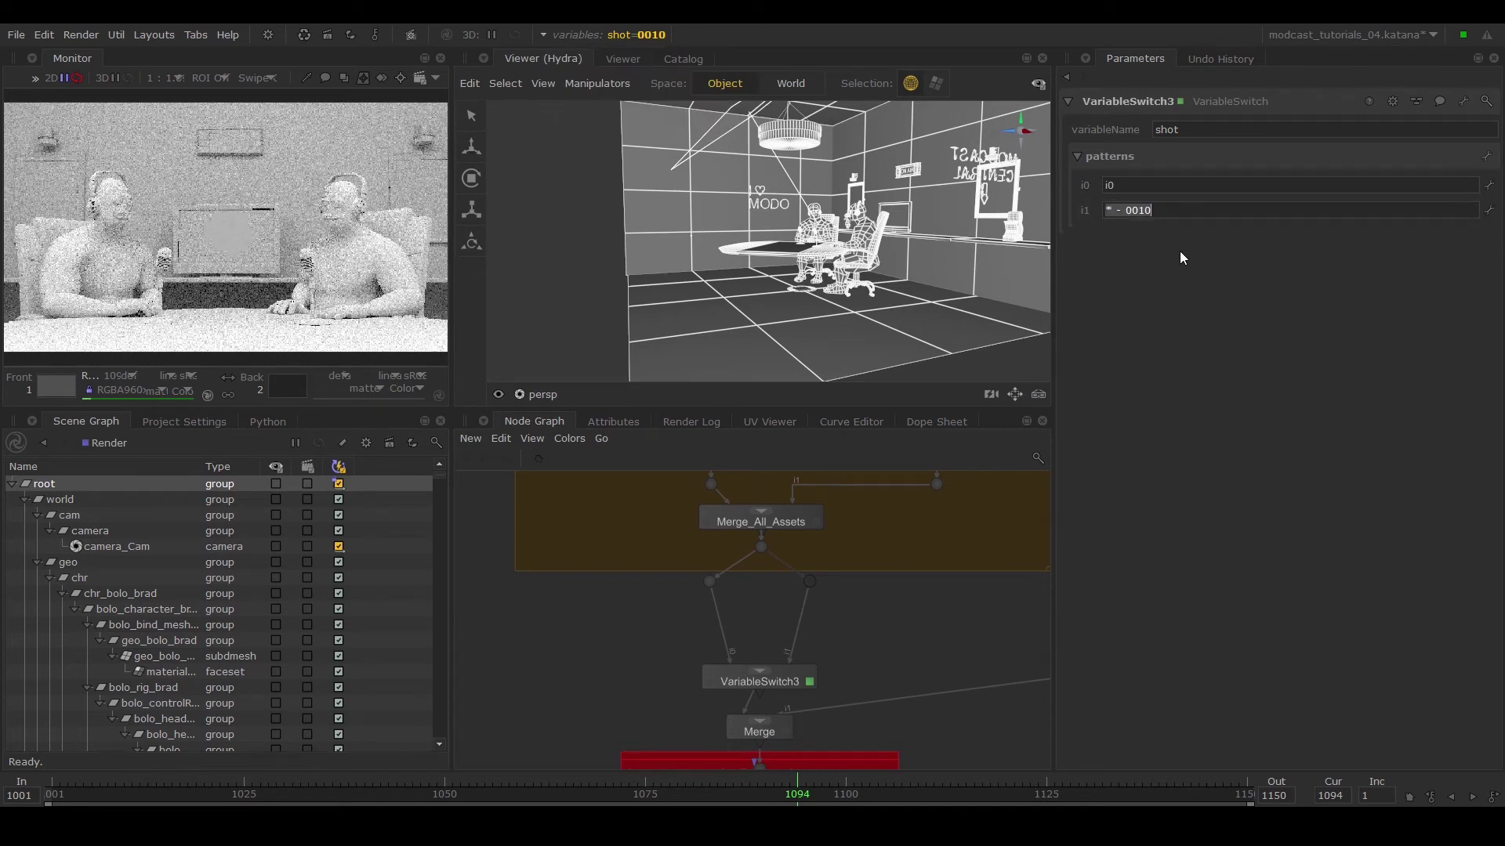
pyautogui.write('00?0')
pyautogui.press('Return')
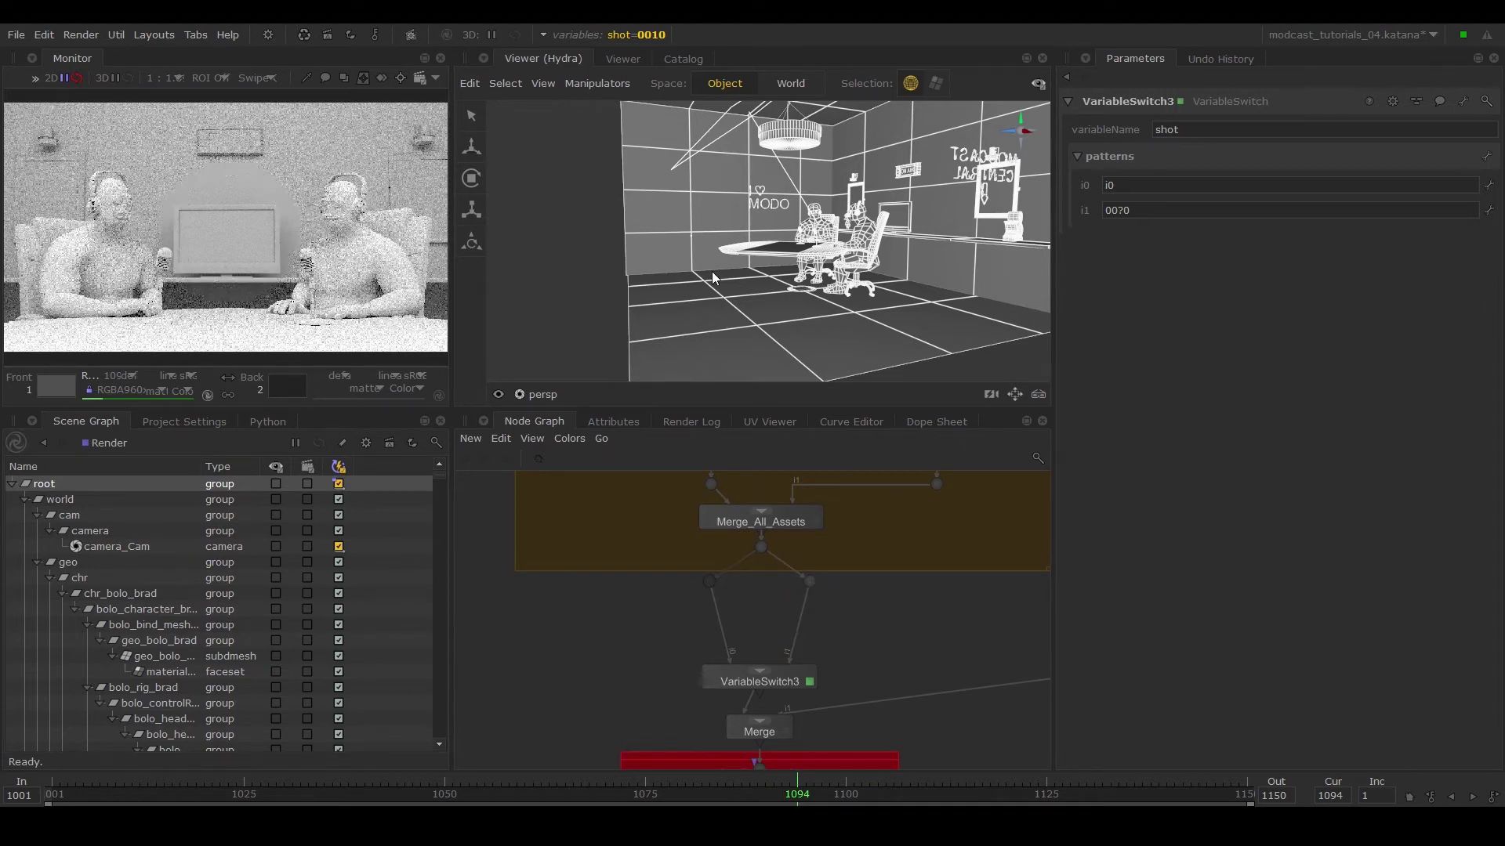
# Step: Test the wildcard pattern by switching the global shot variable to 0050 and to 0100
pyautogui.click(608, 34)
pyautogui.click(754, 104)
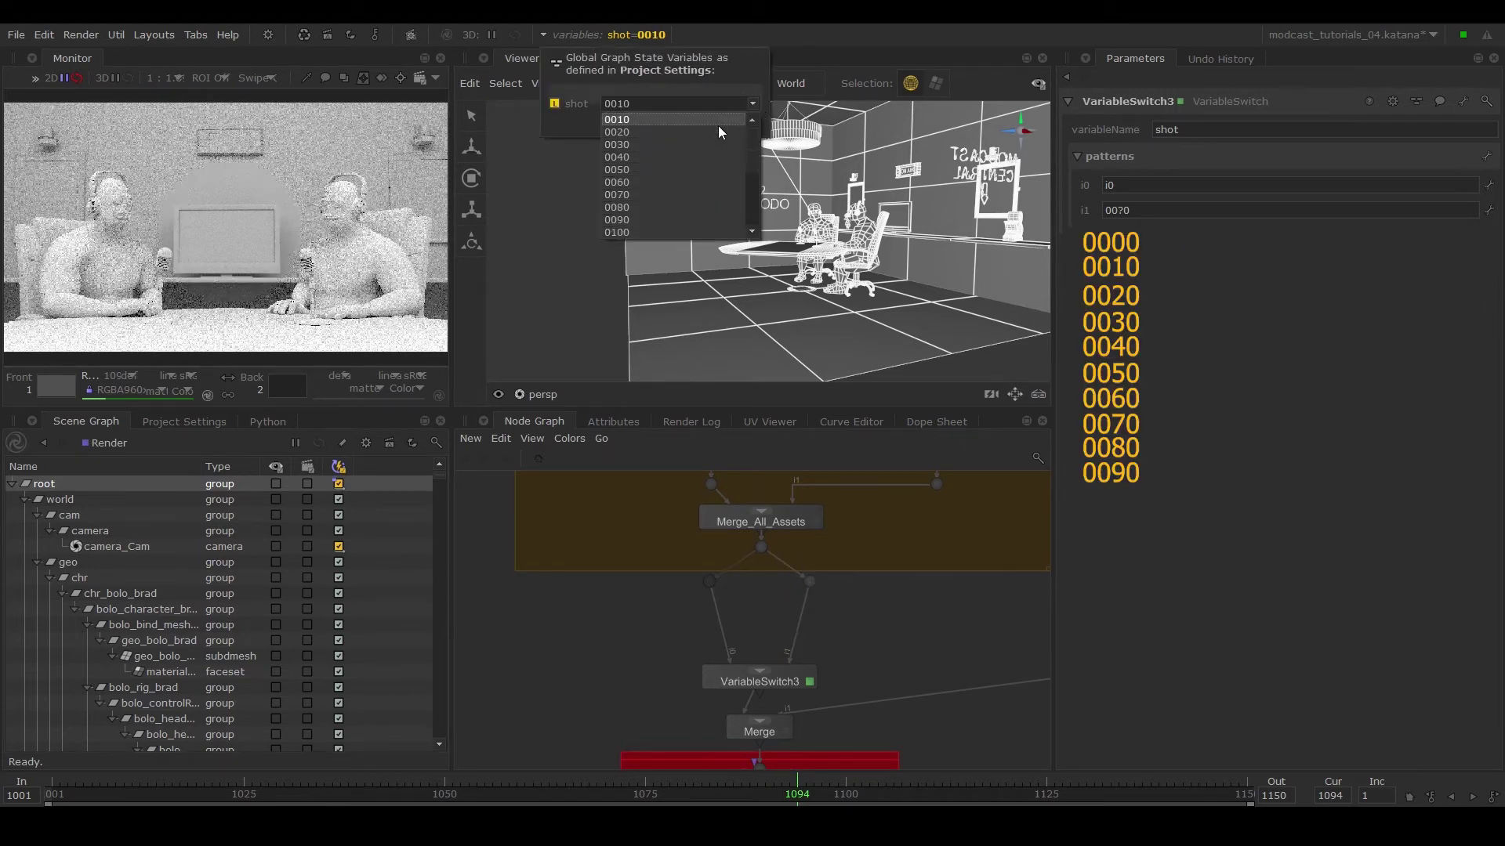
pyautogui.click(664, 160)
pyautogui.click(754, 104)
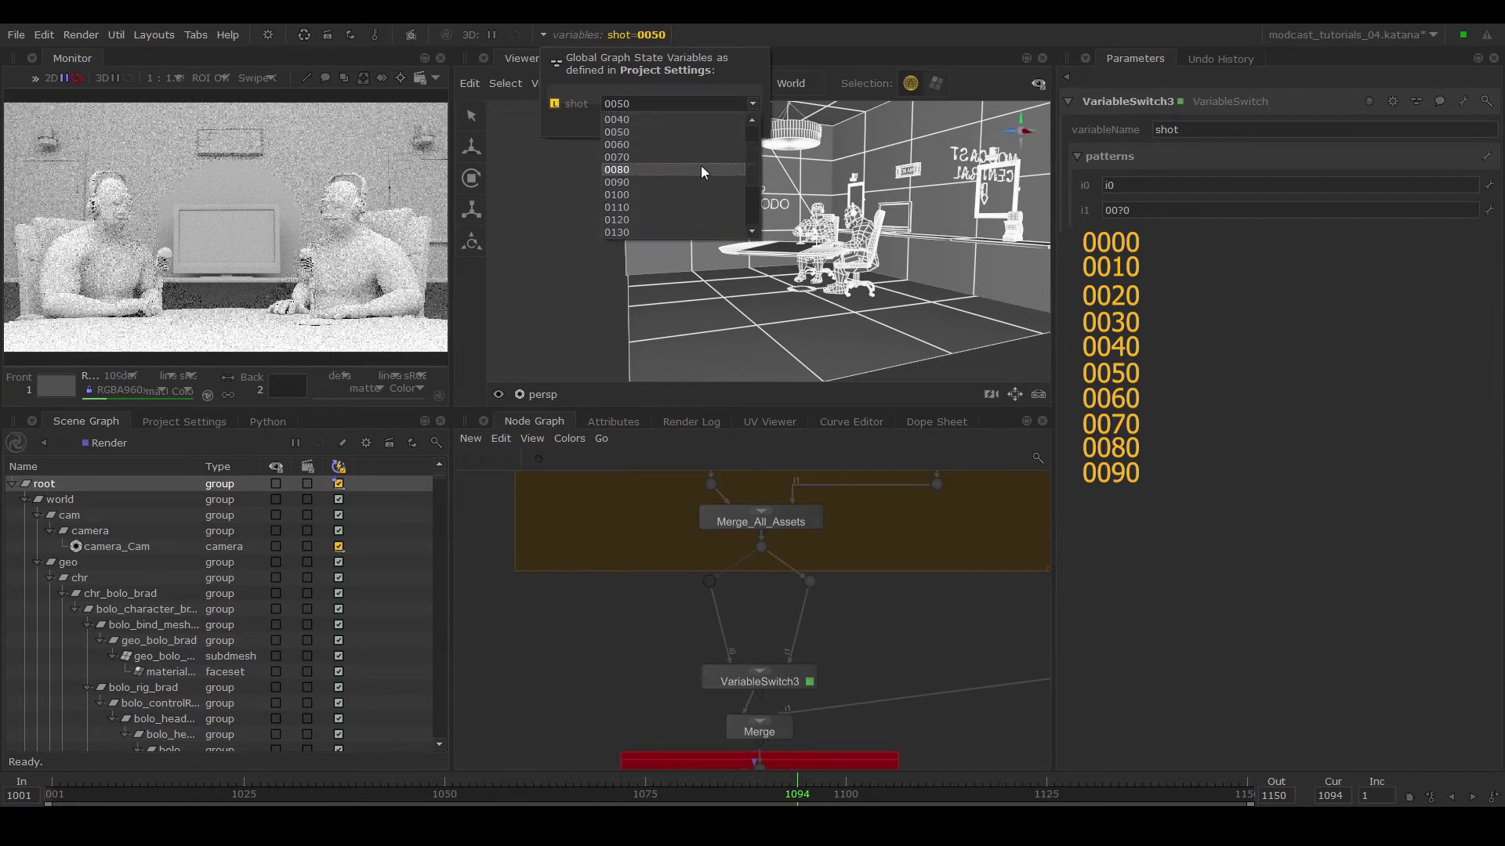
pyautogui.click(651, 158)
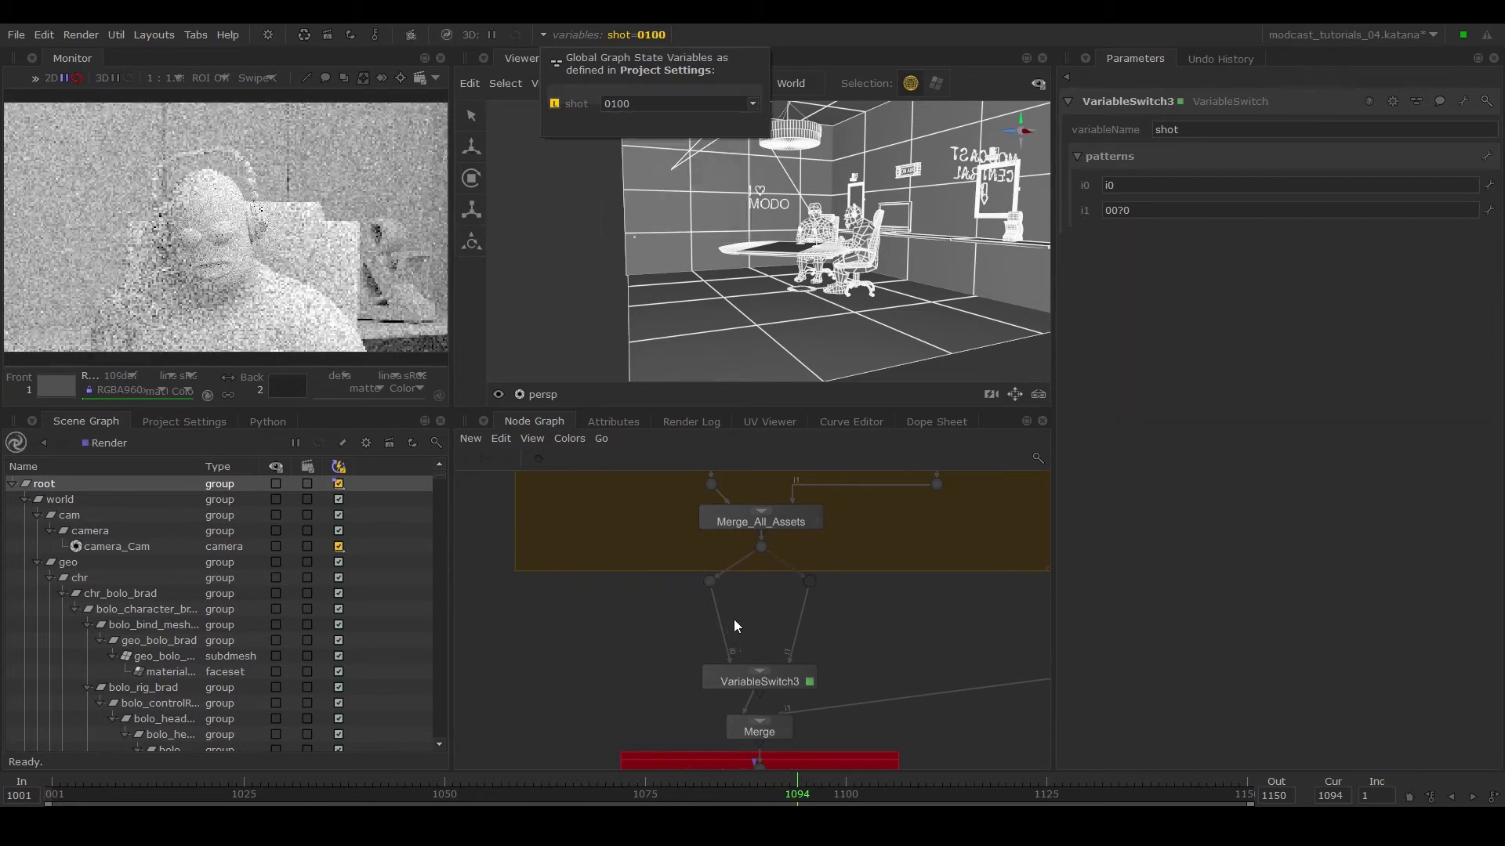
pyautogui.click(1140, 210)
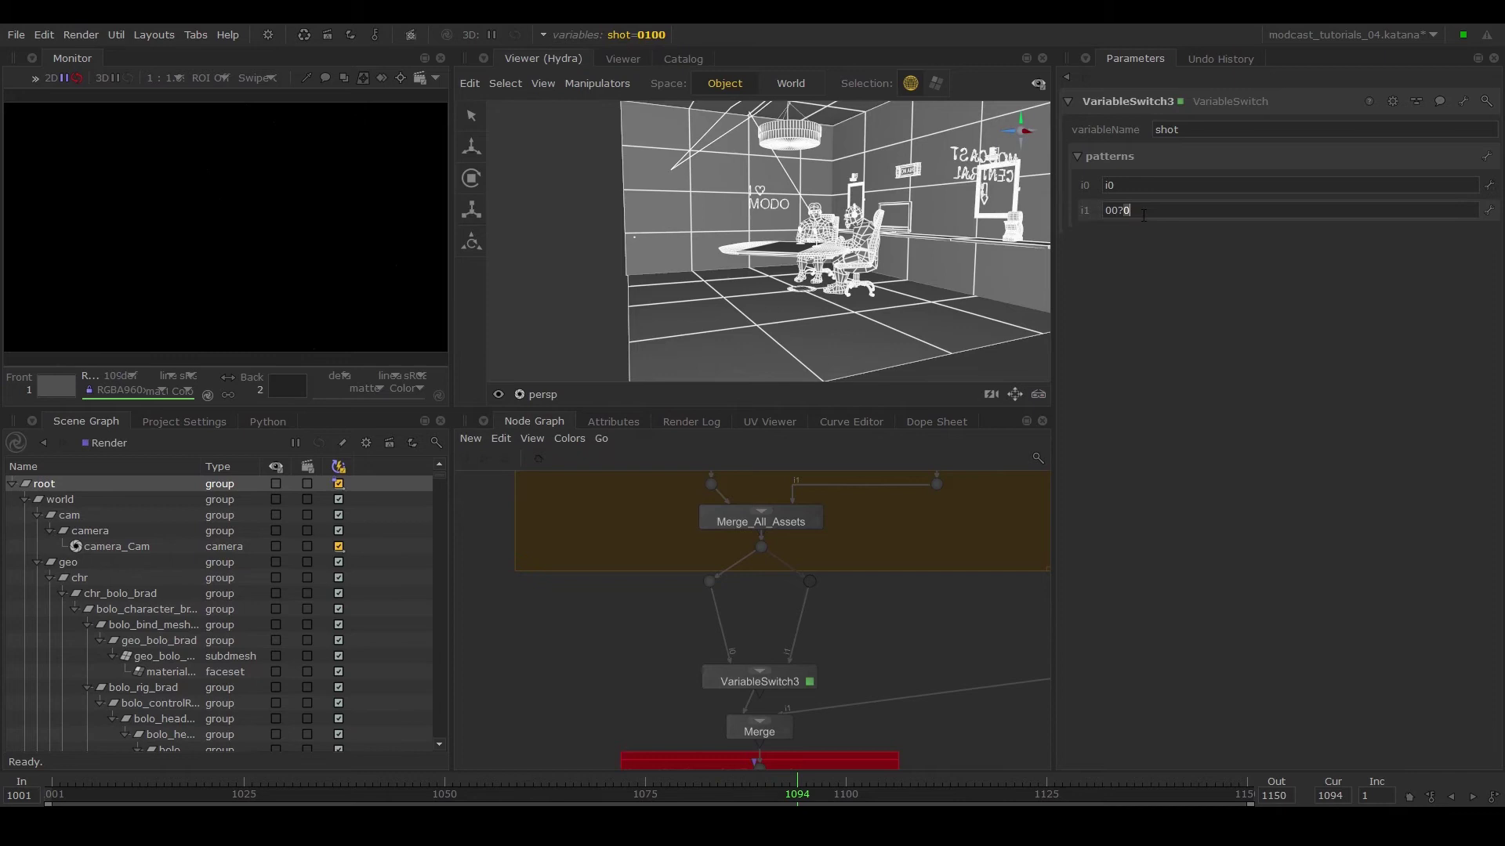
pyautogui.write('0100 0120 0150')
pyautogui.press('Return')
# Step: Add a DlObjectSettings node on the i1 branch, between its dot and the VariableSwitch
pyautogui.moveTo(787, 717); pyautogui.dragTo(791, 658, button='middle')
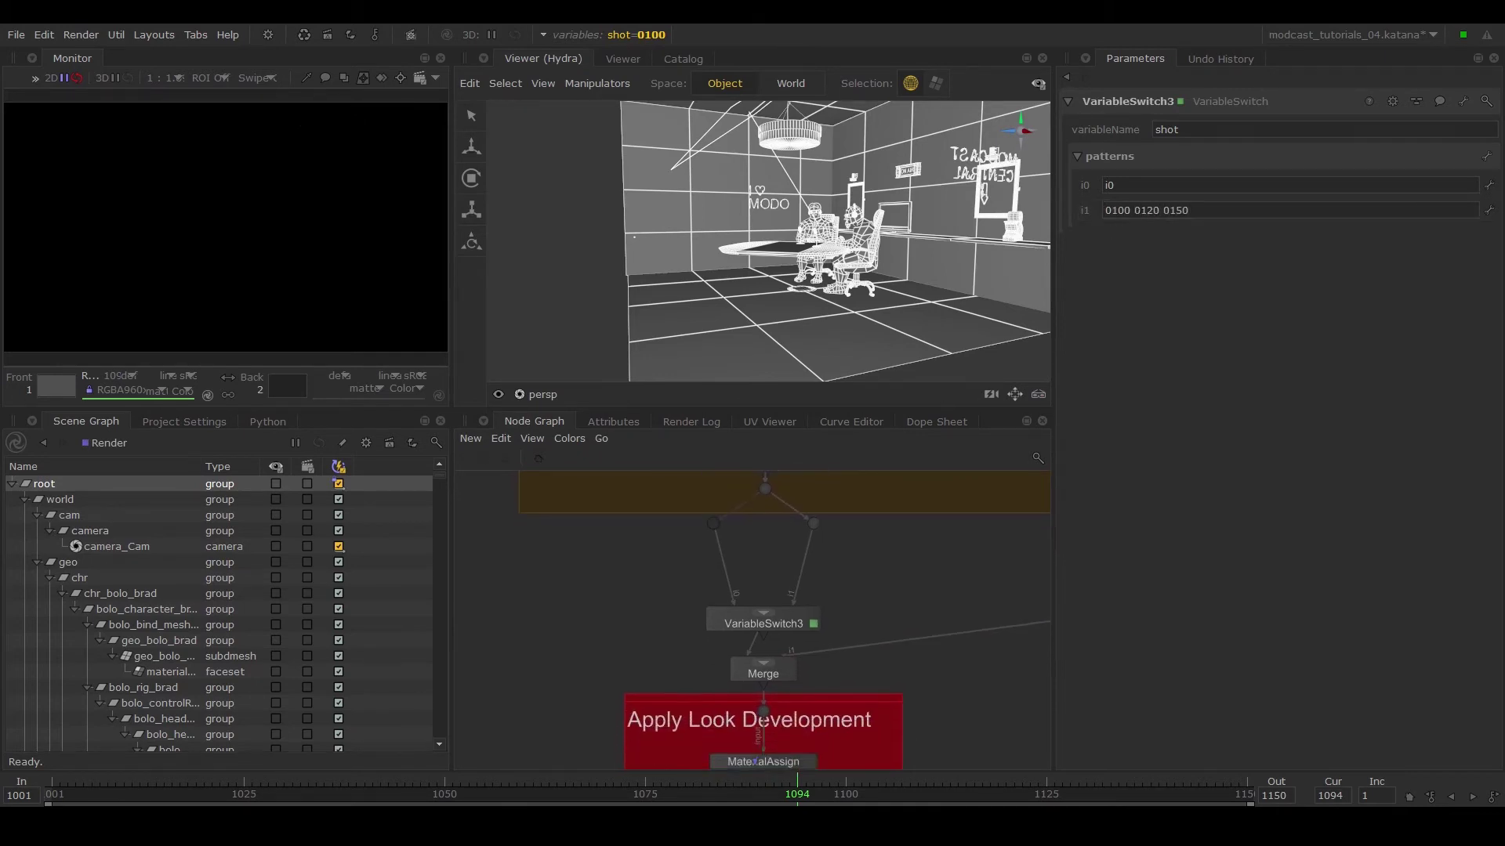
pyautogui.scroll(3, 846, 553)
pyautogui.press('Tab')
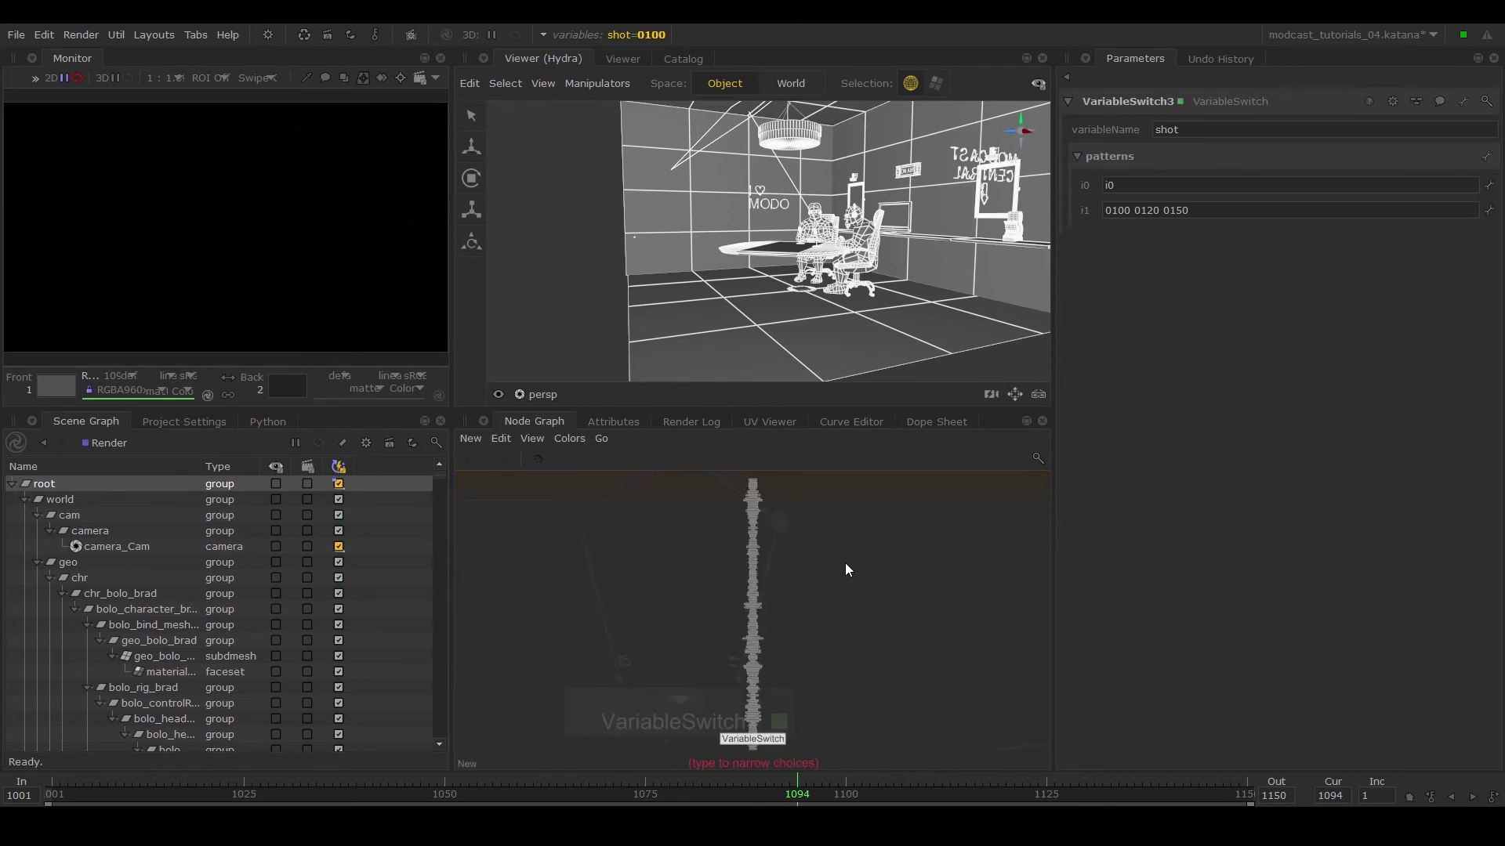
pyautogui.write('dl')
pyautogui.press('Return')
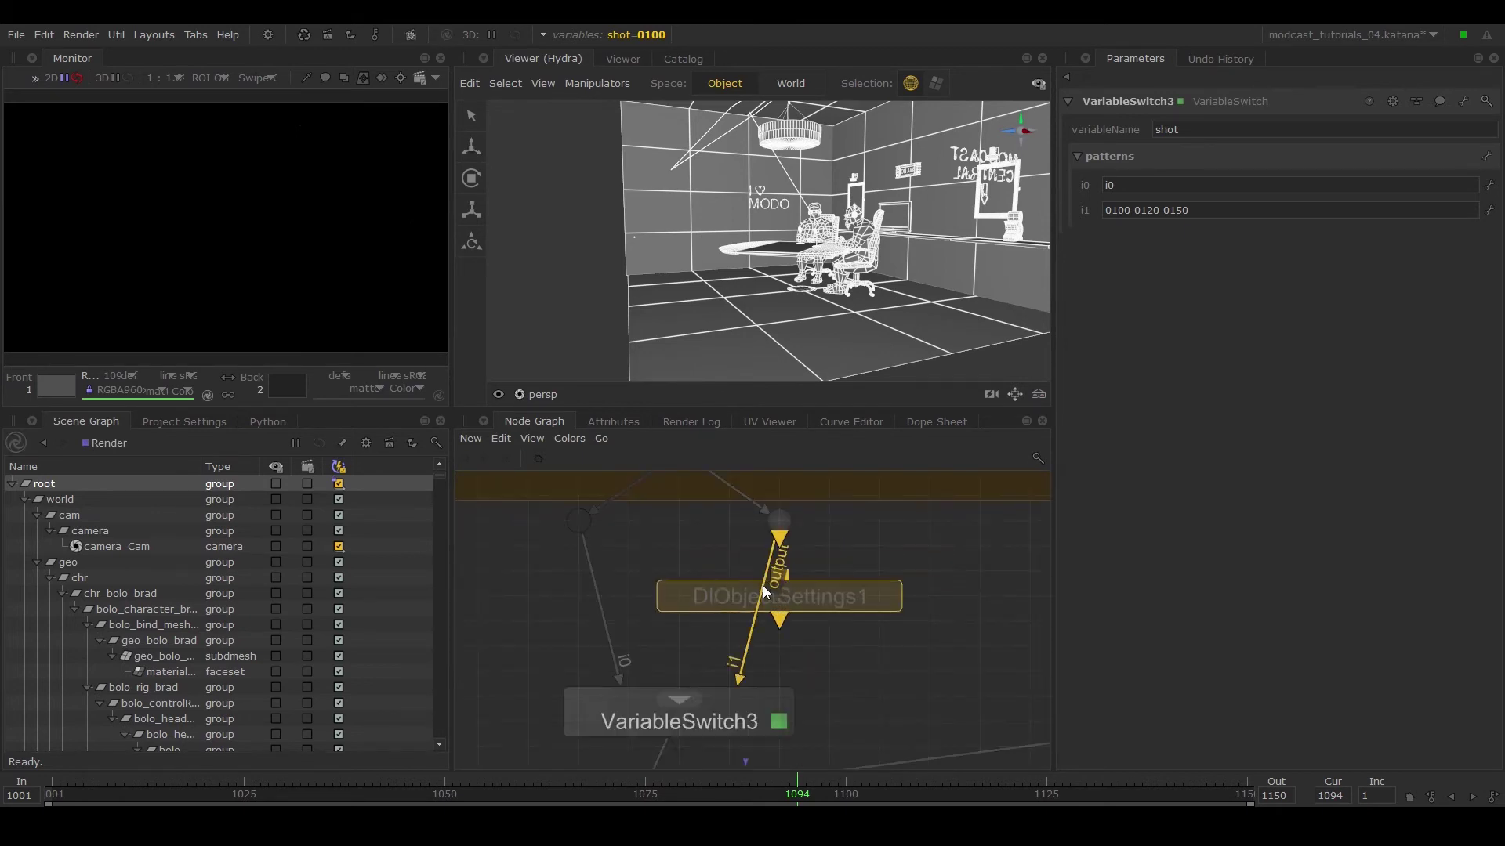
pyautogui.click(796, 581)
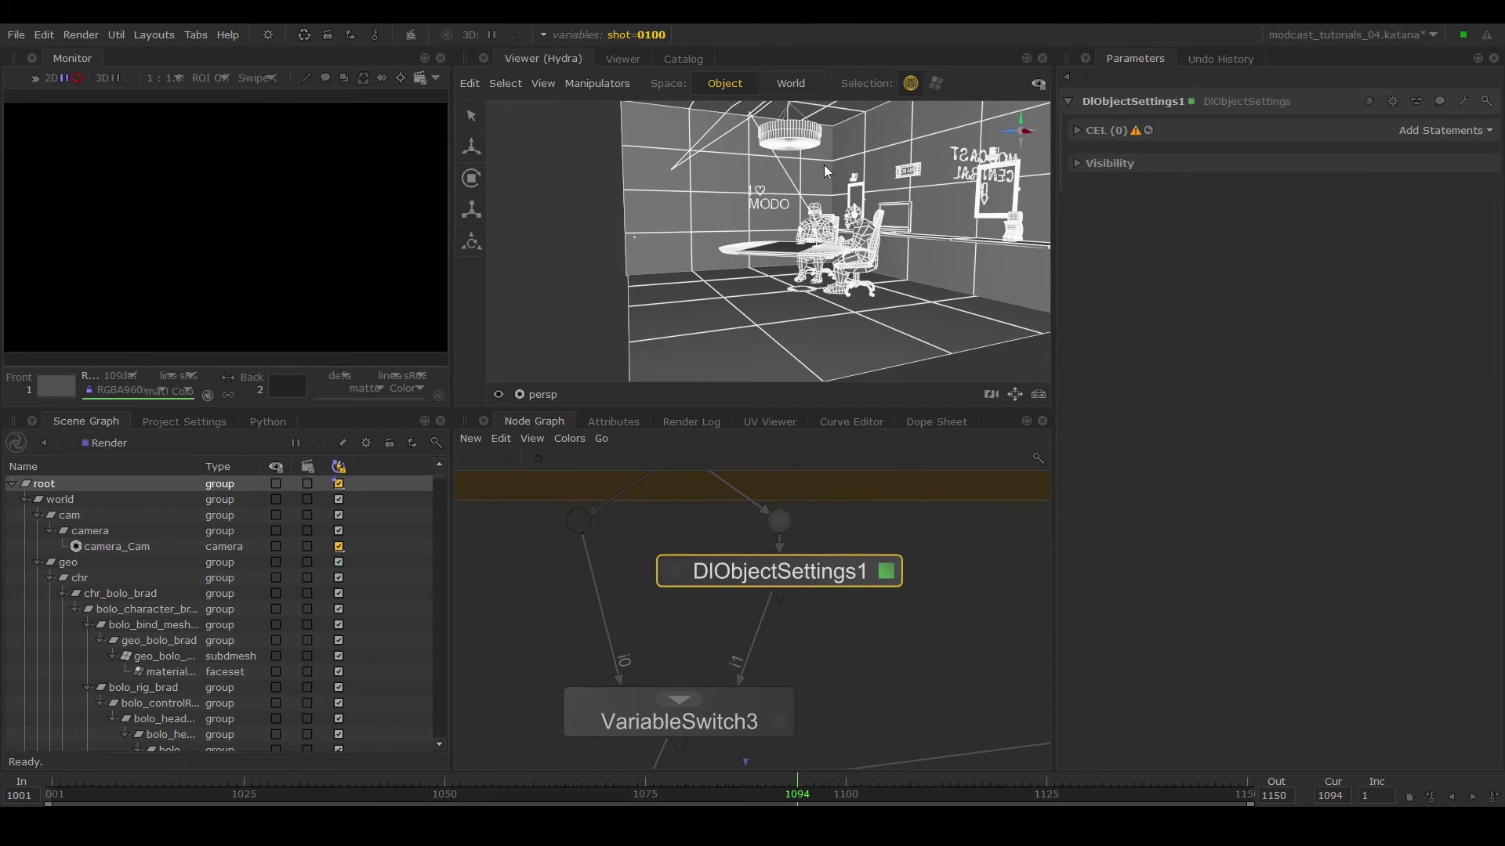
# Step: Select the wall_03_Shape mesh and assign it as the DlObjectSettings node's CEL target
pyautogui.click(596, 227)
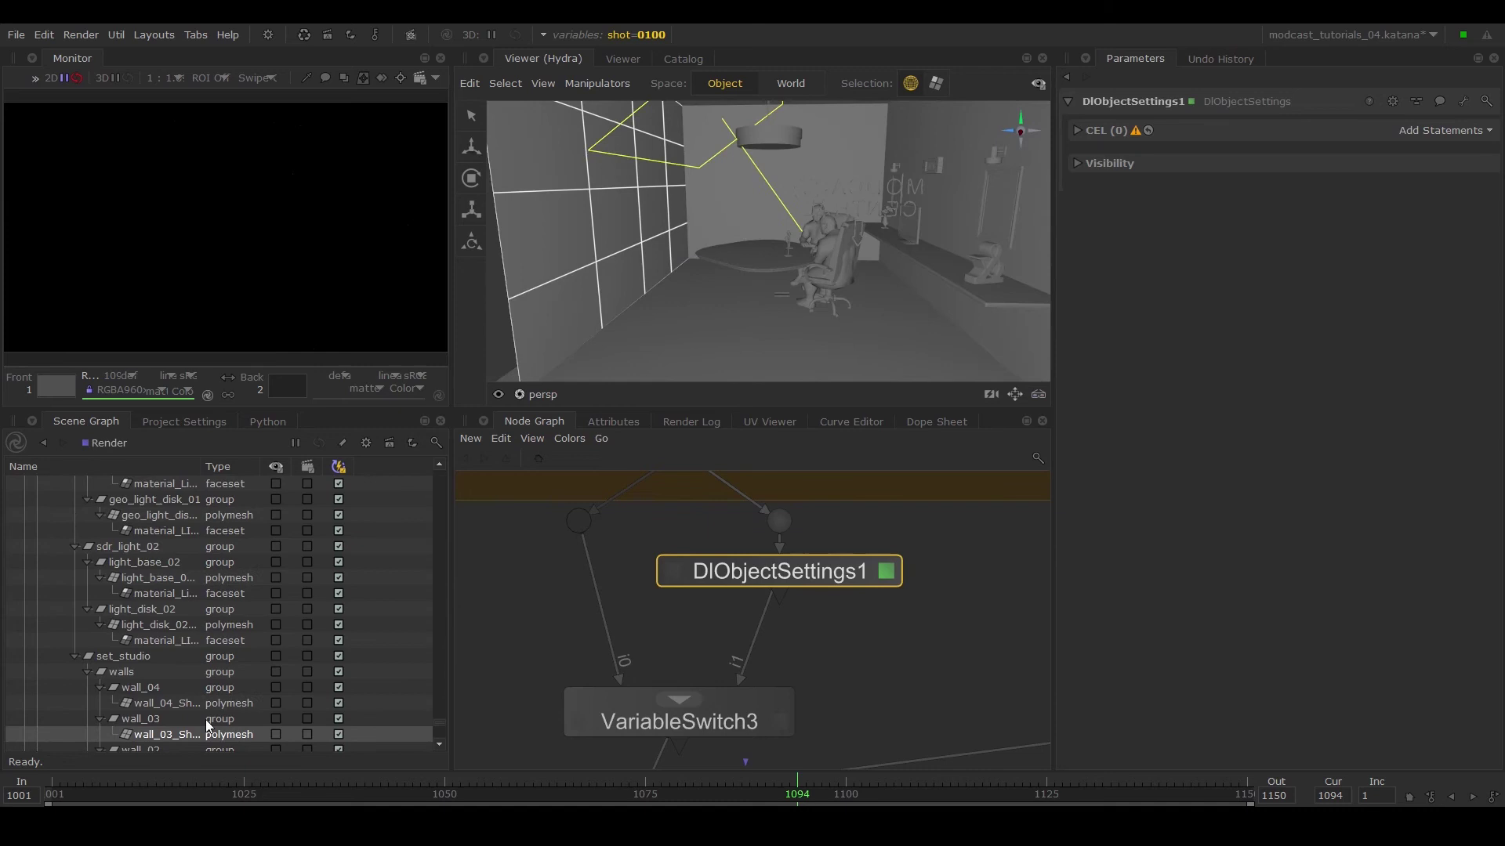
pyautogui.moveTo(180, 736); pyautogui.dragTo(1406, 129)
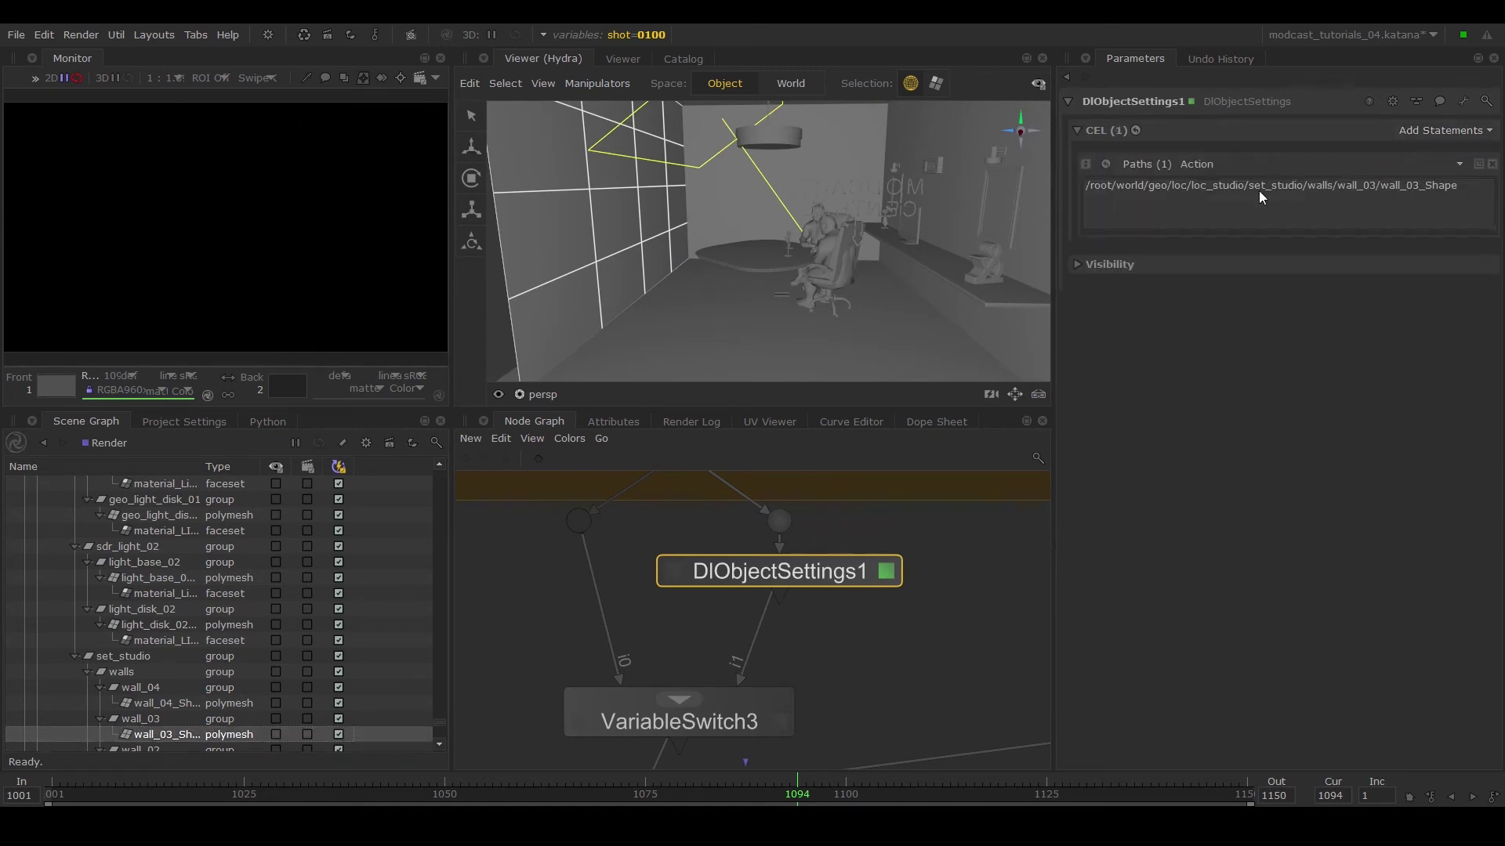
# Step: Turn off camera visibility for the wall in the DlObjectSettings node
pyautogui.click(1120, 271)
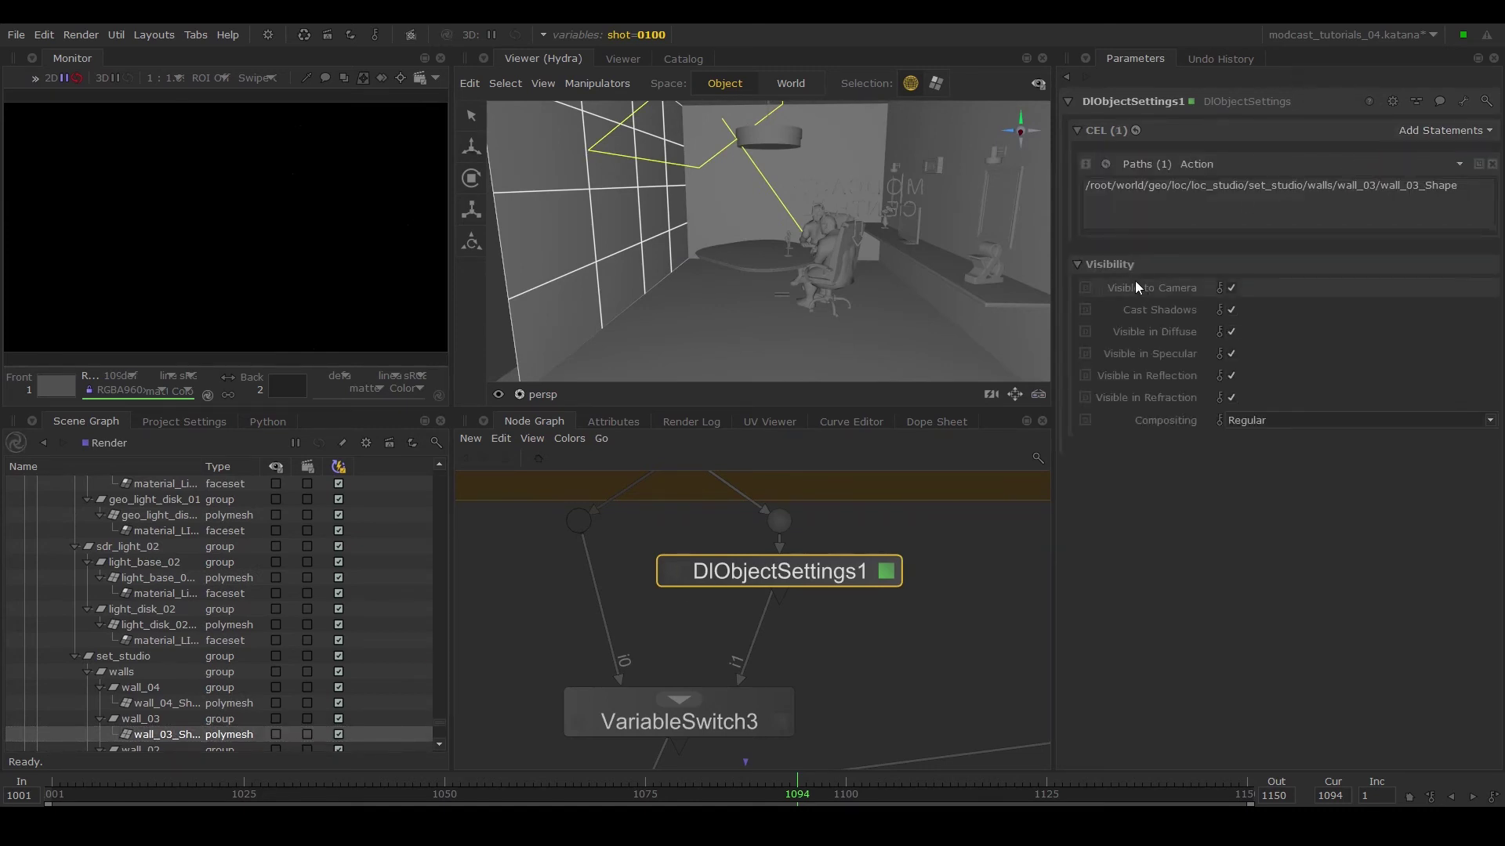
pyautogui.click(1229, 289)
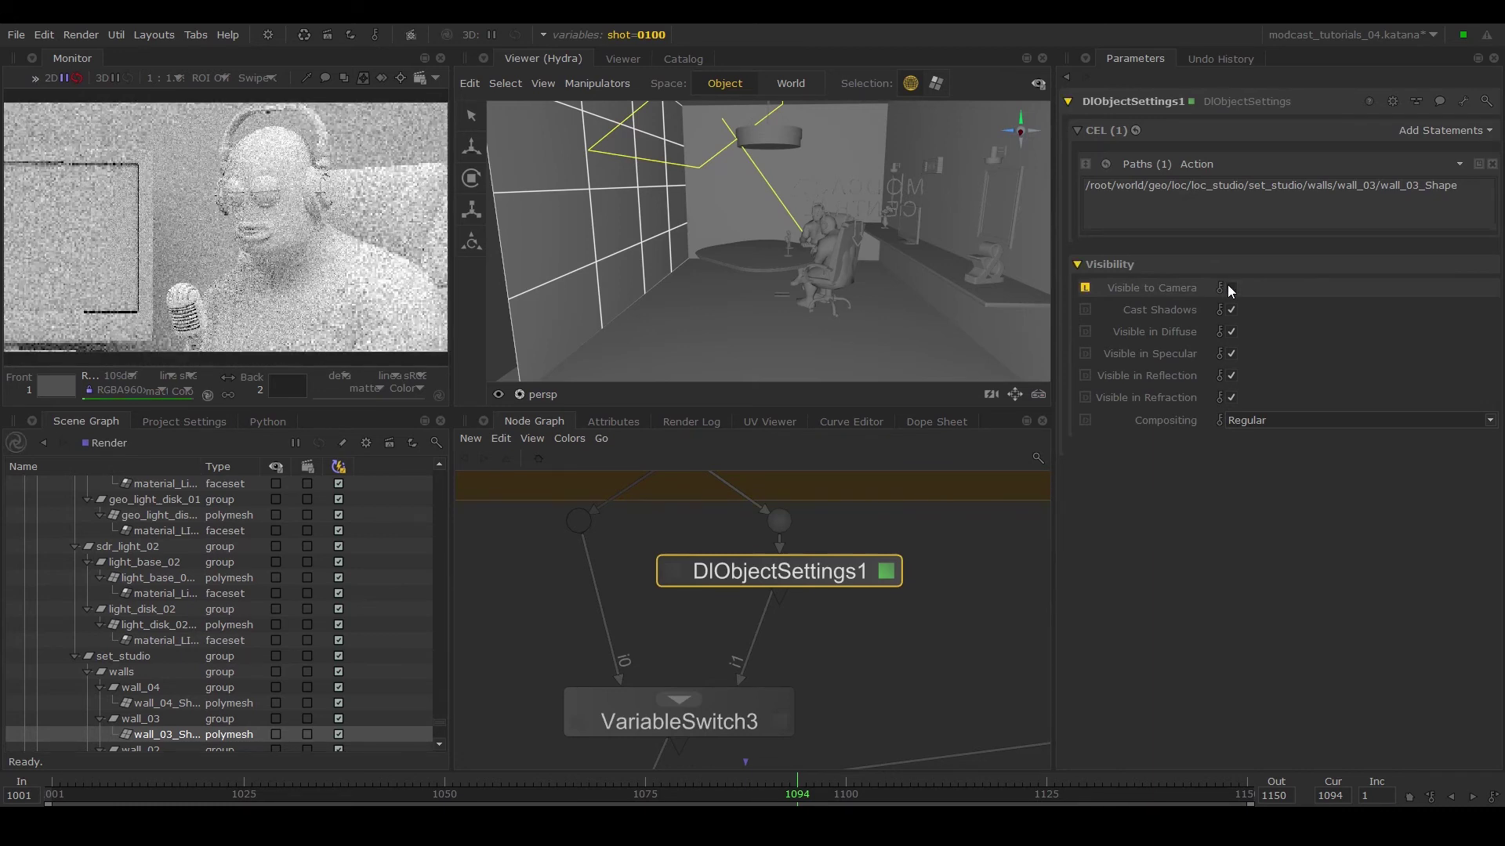
# Step: Check the hidden wall in other shots by switching the global shot variable to 0120 and to 0150
pyautogui.click(607, 34)
pyautogui.click(752, 104)
pyautogui.scroll(-3, 631, 210)
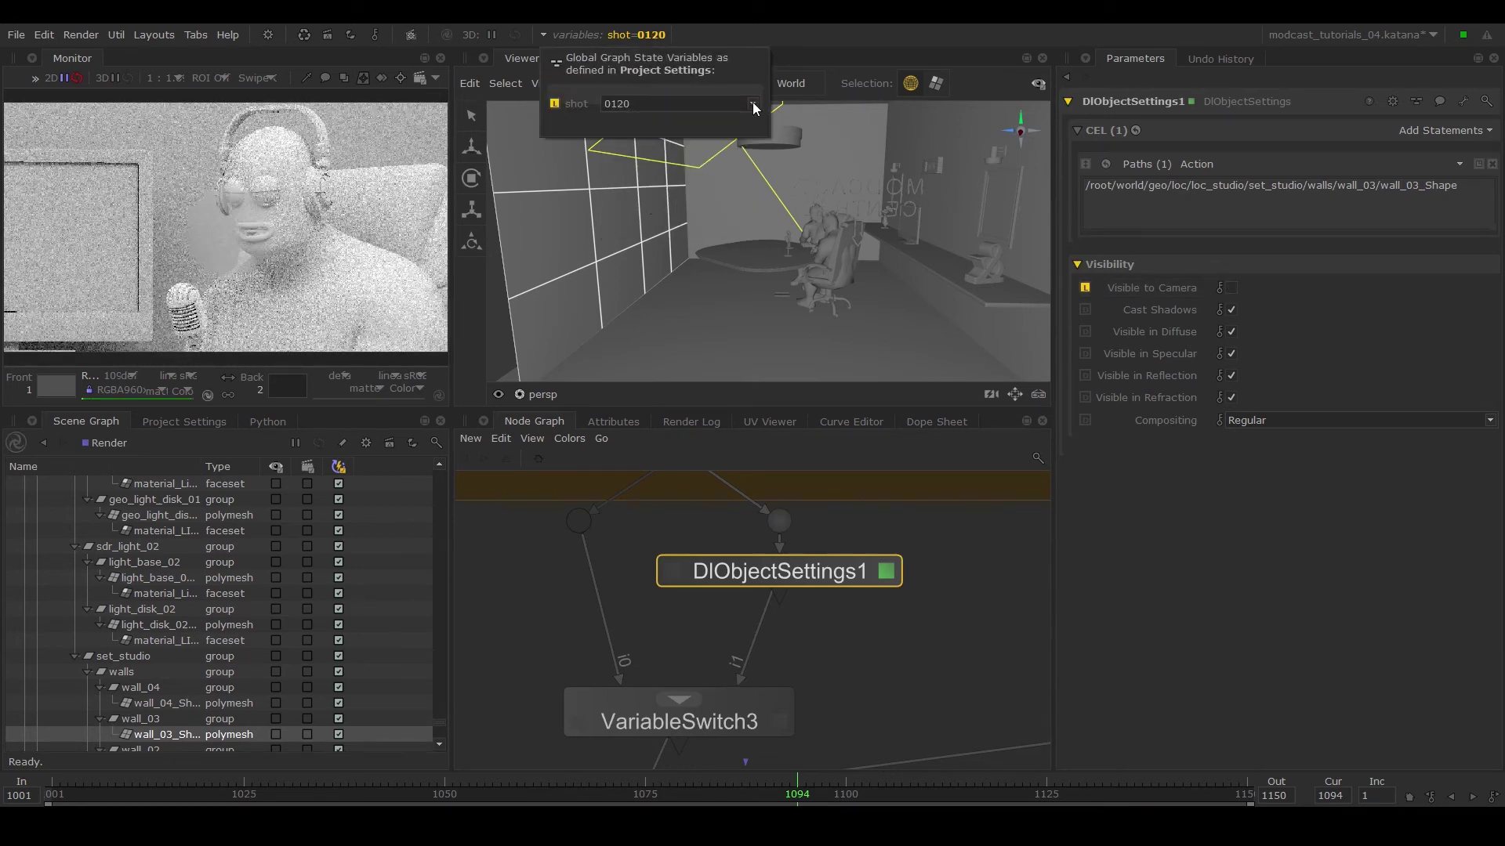
pyautogui.click(646, 215)
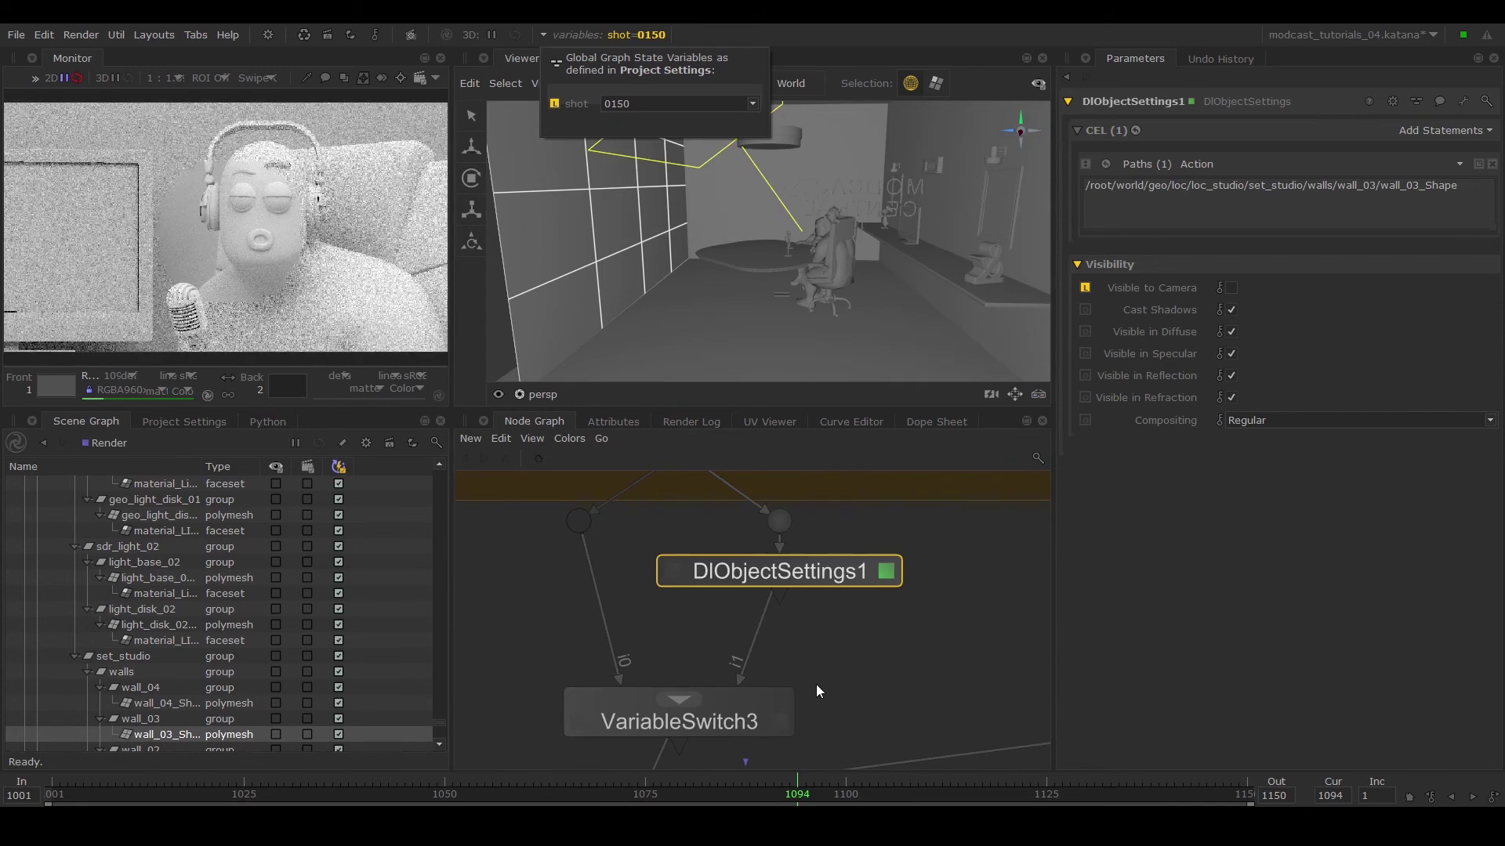
# Step: Collect the VariableSwitch, its dots and the DlObjectSettings node into a group named pershot_overrides
pyautogui.scroll(-4, 838, 635)
pyautogui.moveTo(846, 676); pyautogui.dragTo(692, 548)
pyautogui.hotkey('ctrl', 'g')
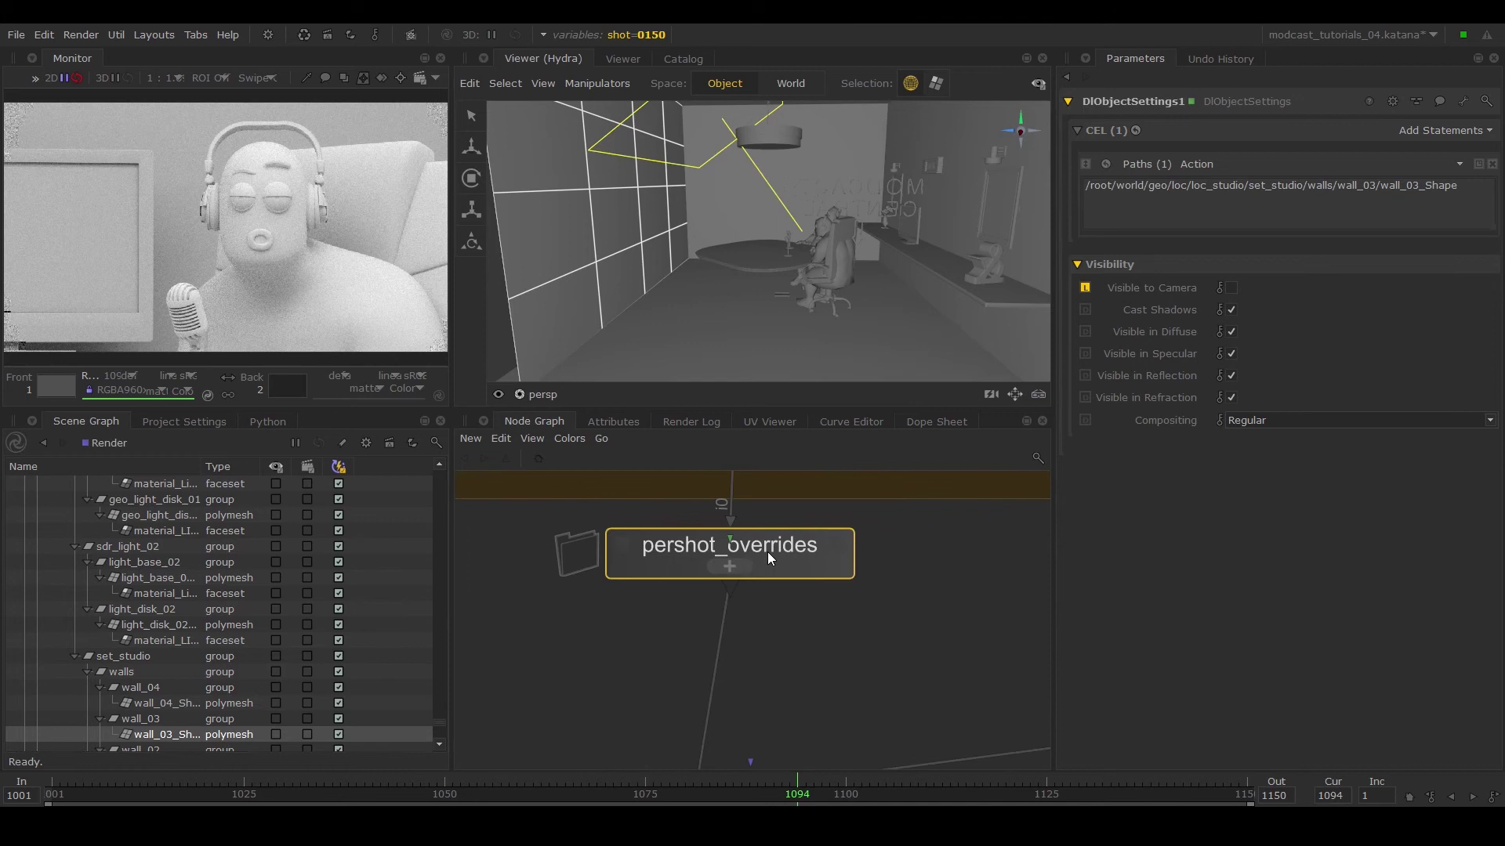
# Step: Disable pershot_overrides and insert a collapsed VariableEnabledGroup holding the DlObjectSettings node between it and Merge
pyautogui.press('d')
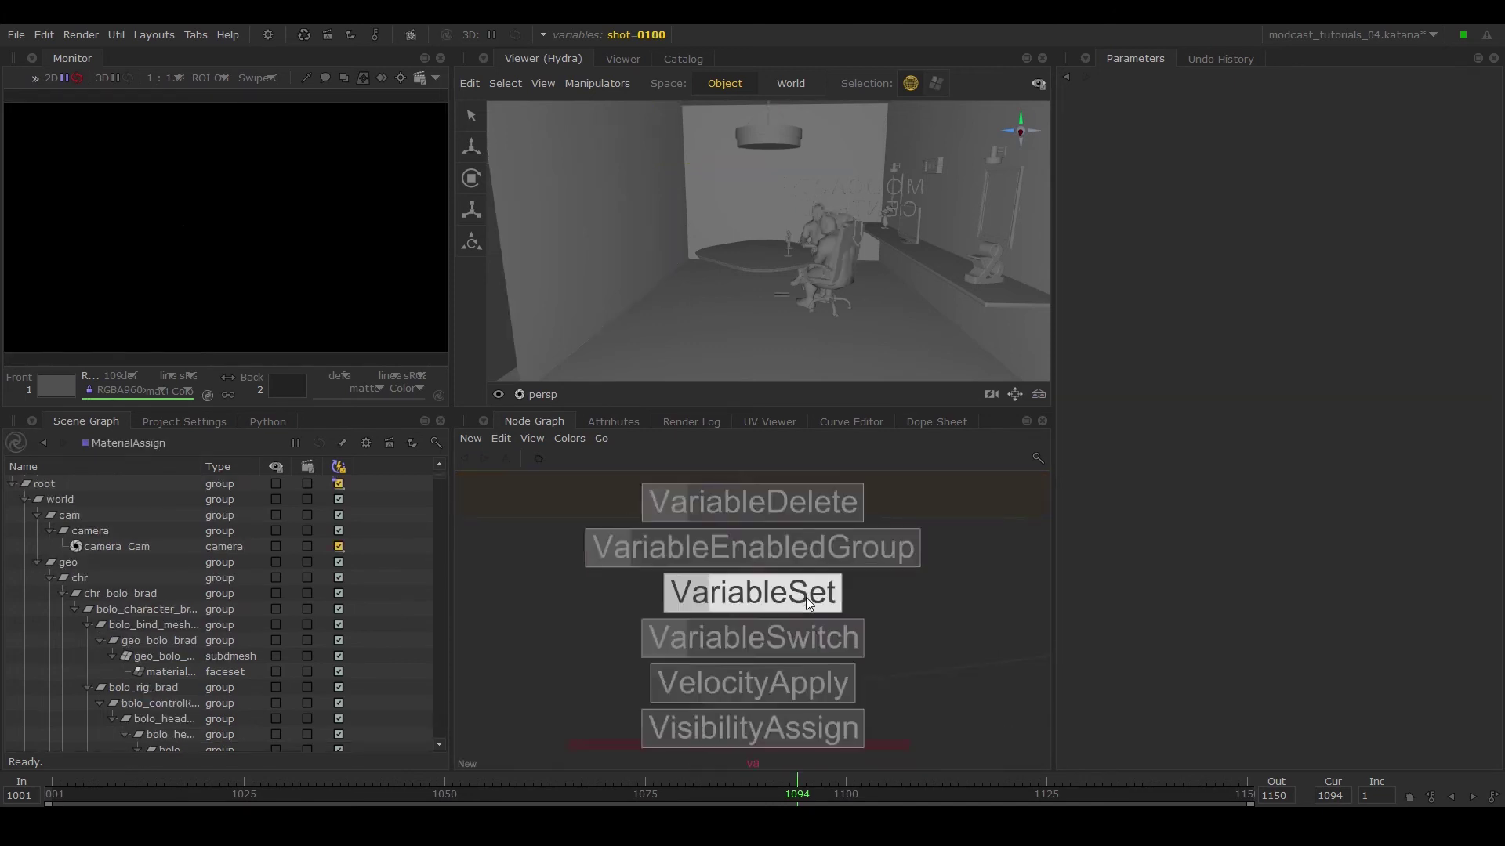
pyautogui.click(783, 546)
pyautogui.click(868, 625)
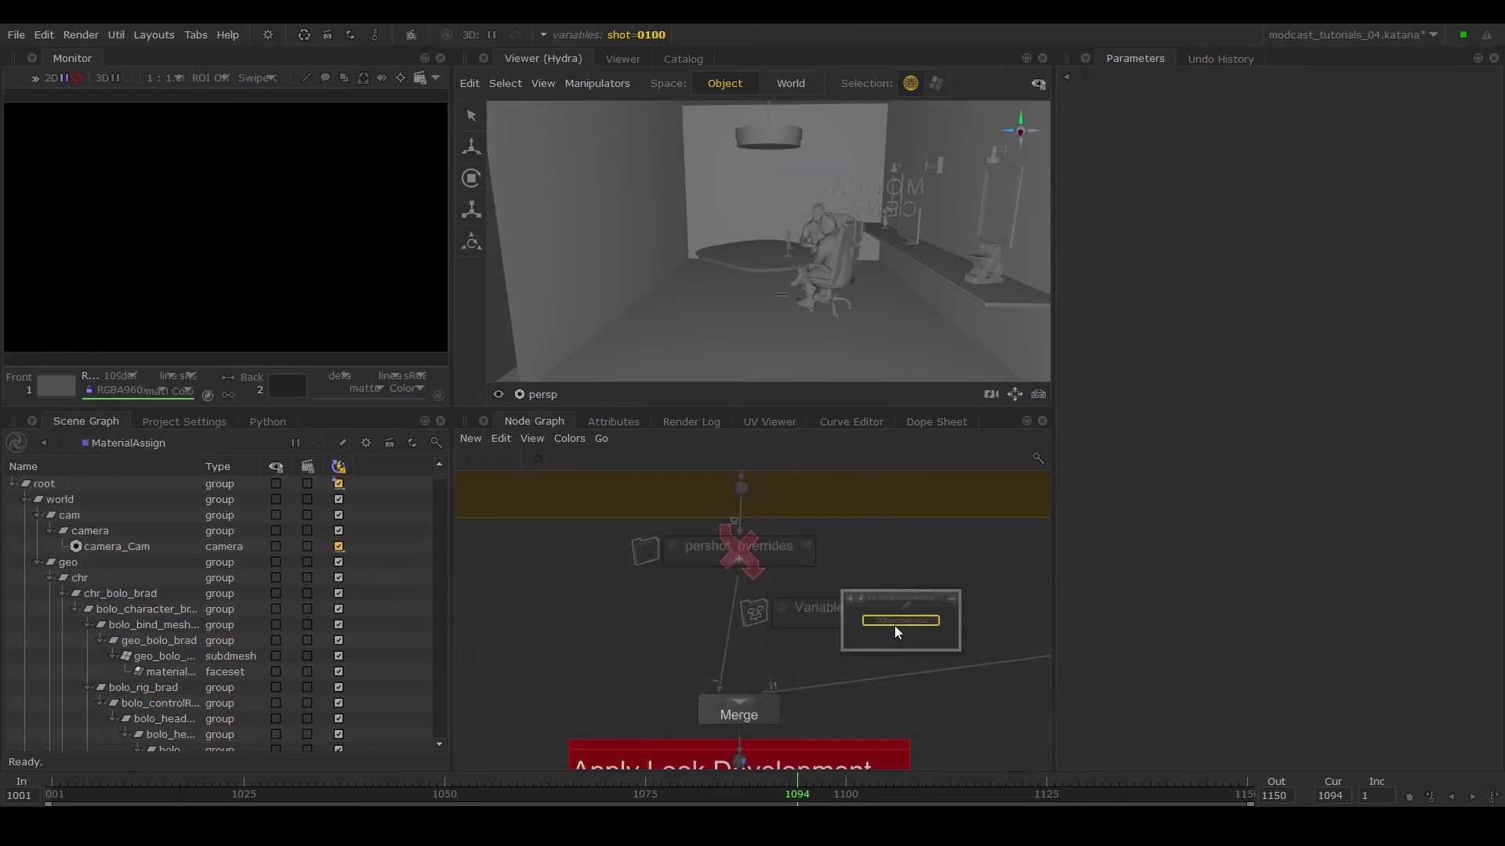
pyautogui.moveTo(901, 625); pyautogui.dragTo(835, 671)
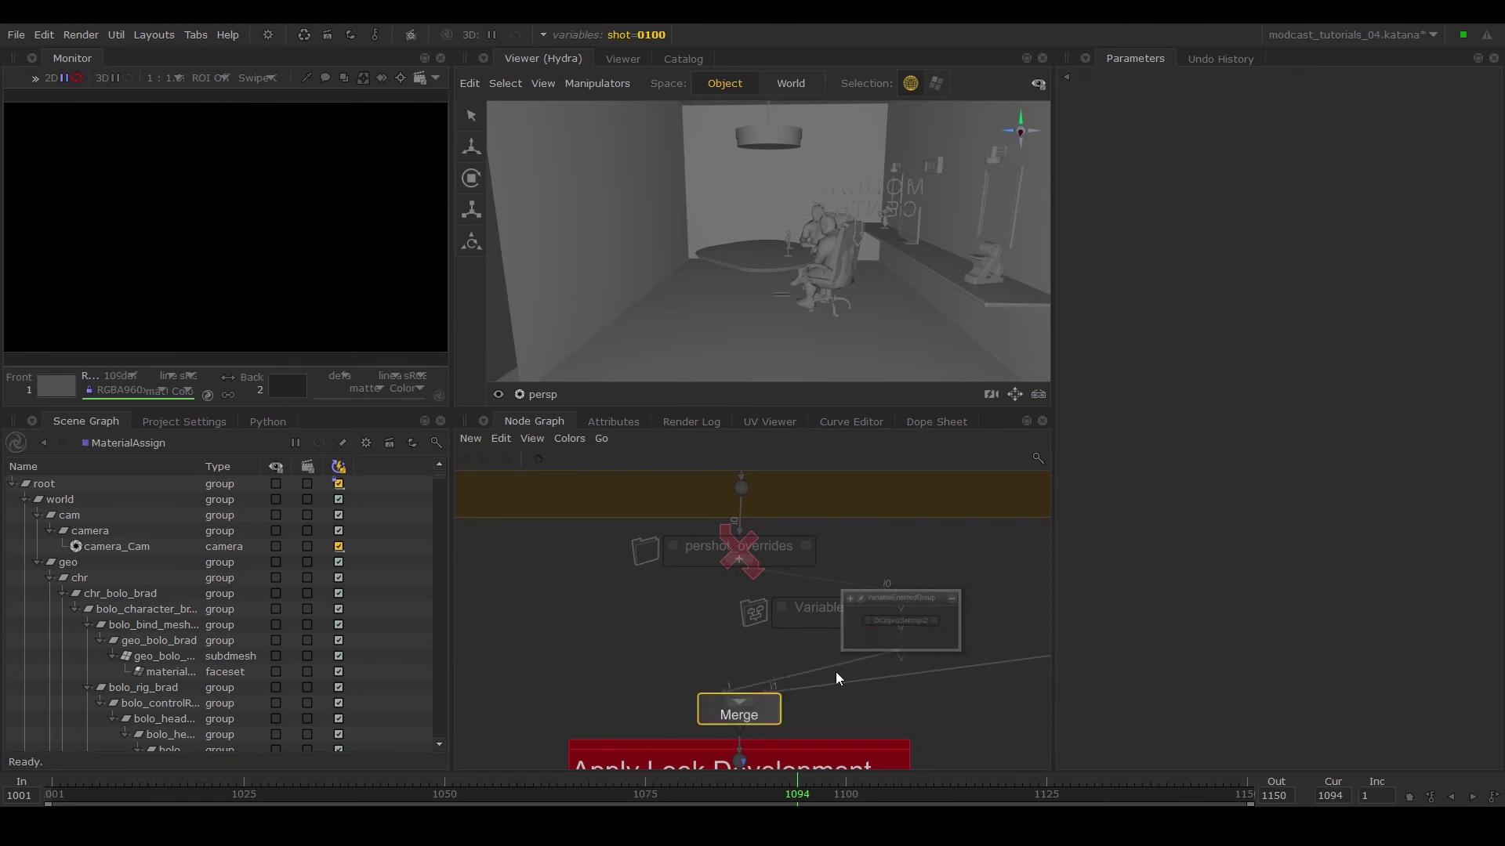
pyautogui.click(951, 598)
pyautogui.moveTo(901, 615); pyautogui.dragTo(778, 615)
pyautogui.doubleClick(1166, 130)
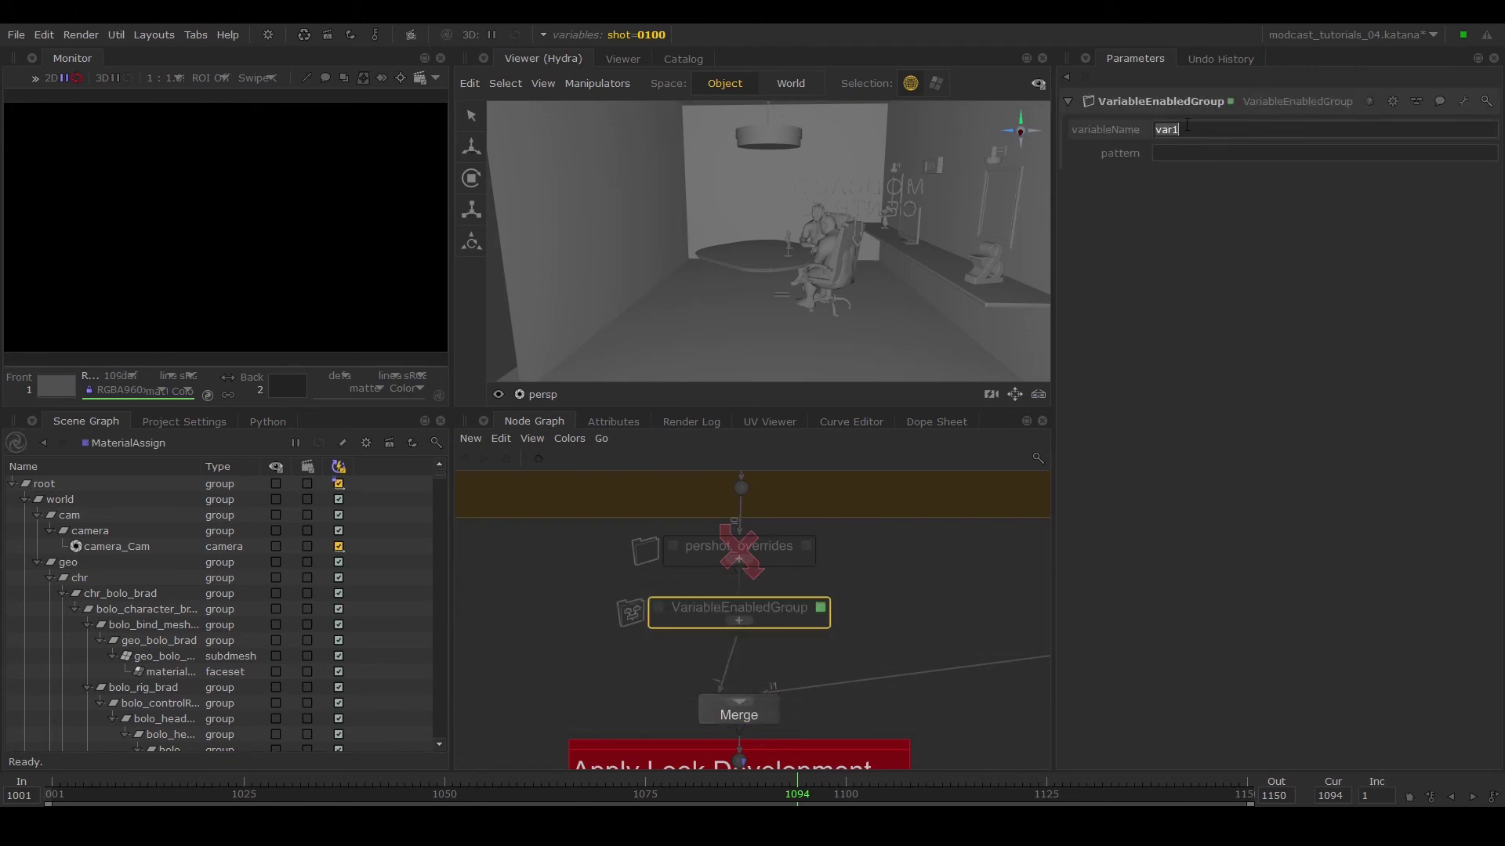
pyautogui.write('shot')
pyautogui.click(1212, 154)
pyautogui.write('0100 0120 0150')
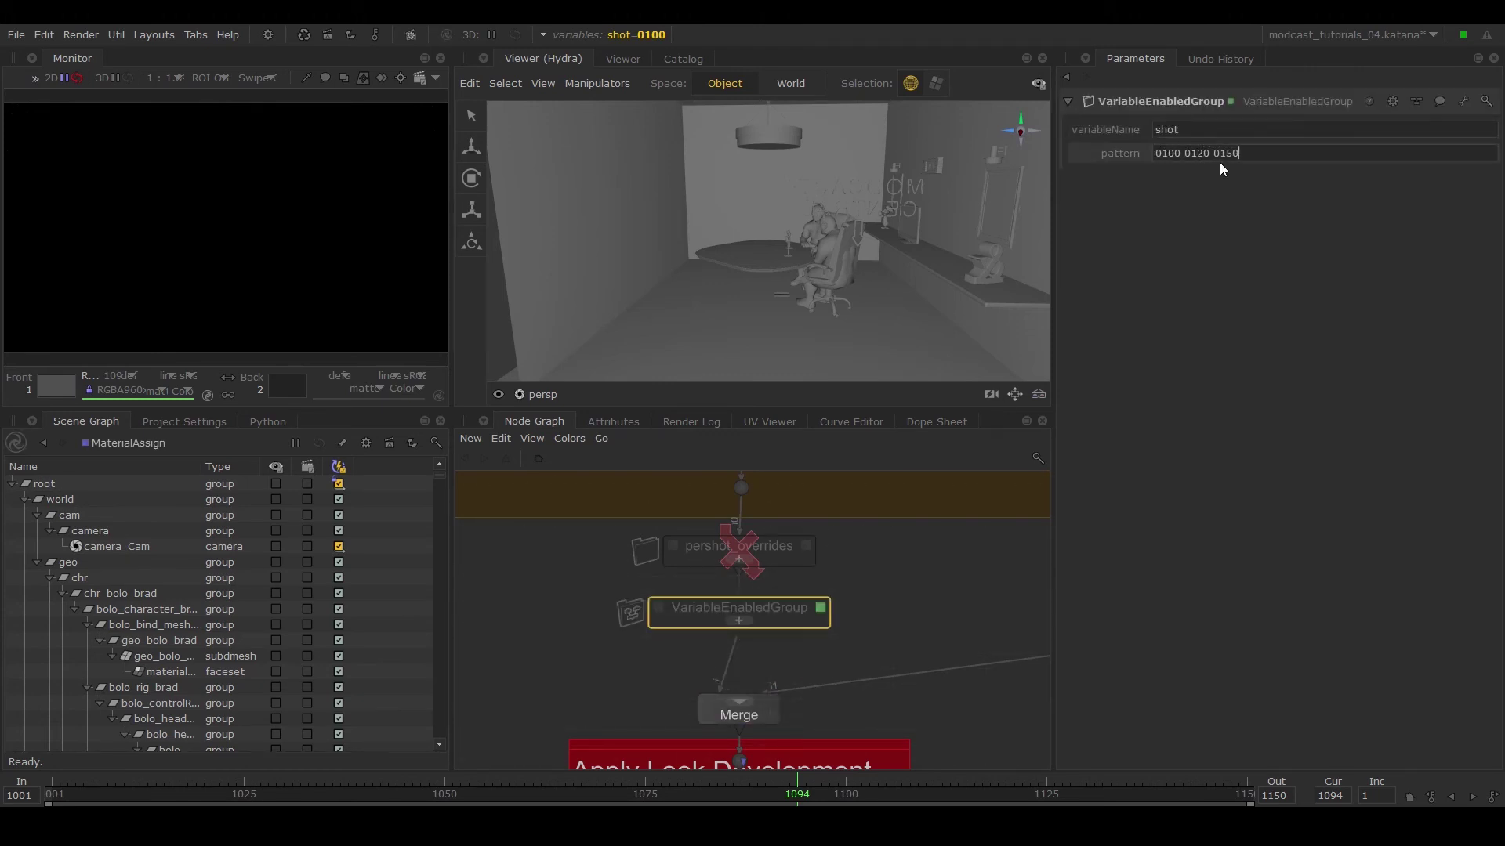
pyautogui.press('Return')
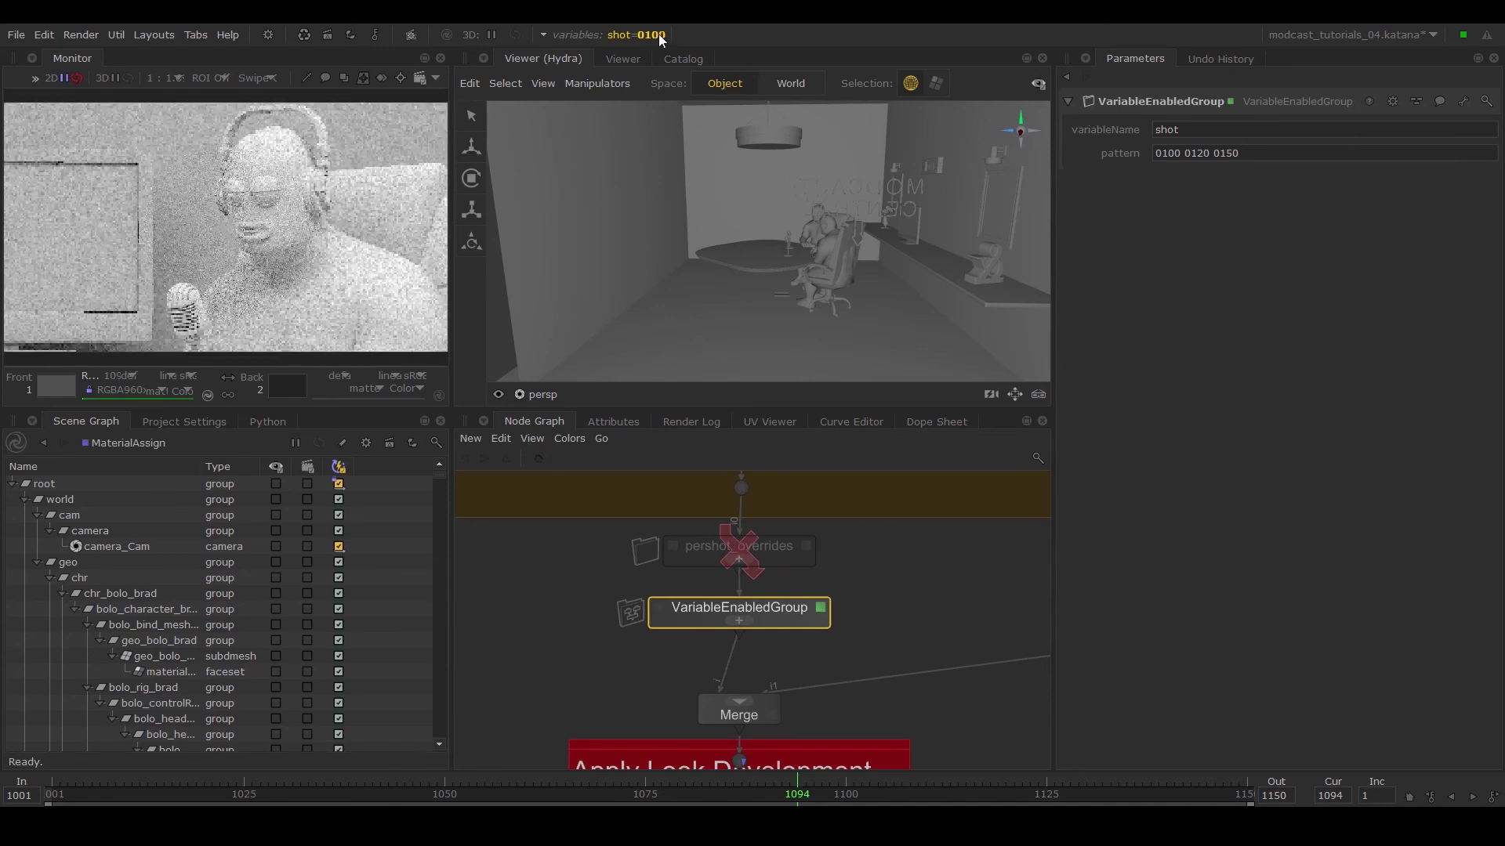
# Step: Test the VariableEnabledGroup by switching the global shot variable to 0120 and to another shot
pyautogui.click(655, 34)
pyautogui.click(752, 104)
pyautogui.click(635, 220)
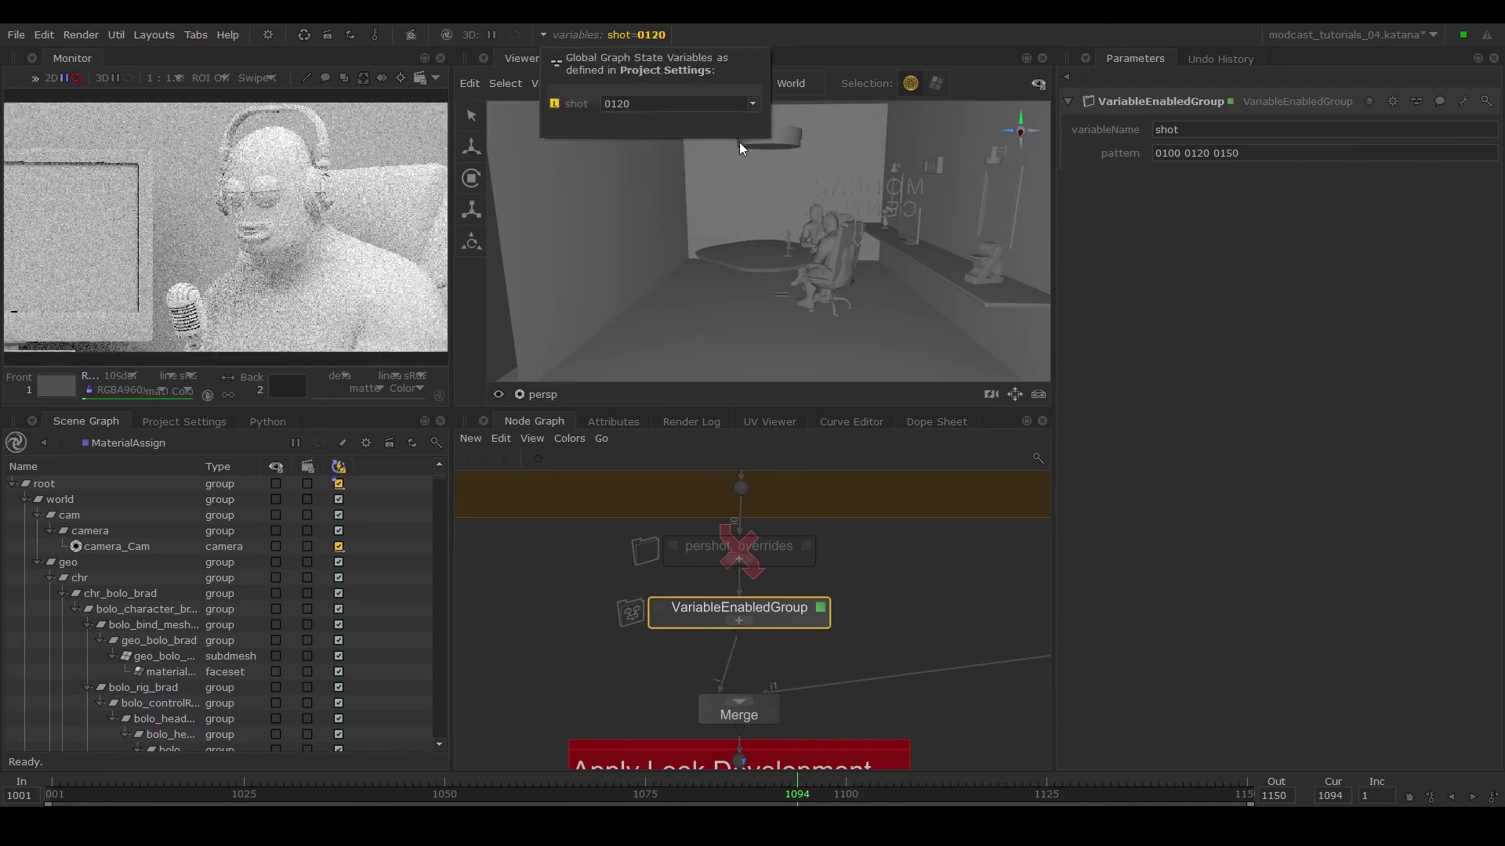
pyautogui.click(749, 104)
pyautogui.click(660, 133)
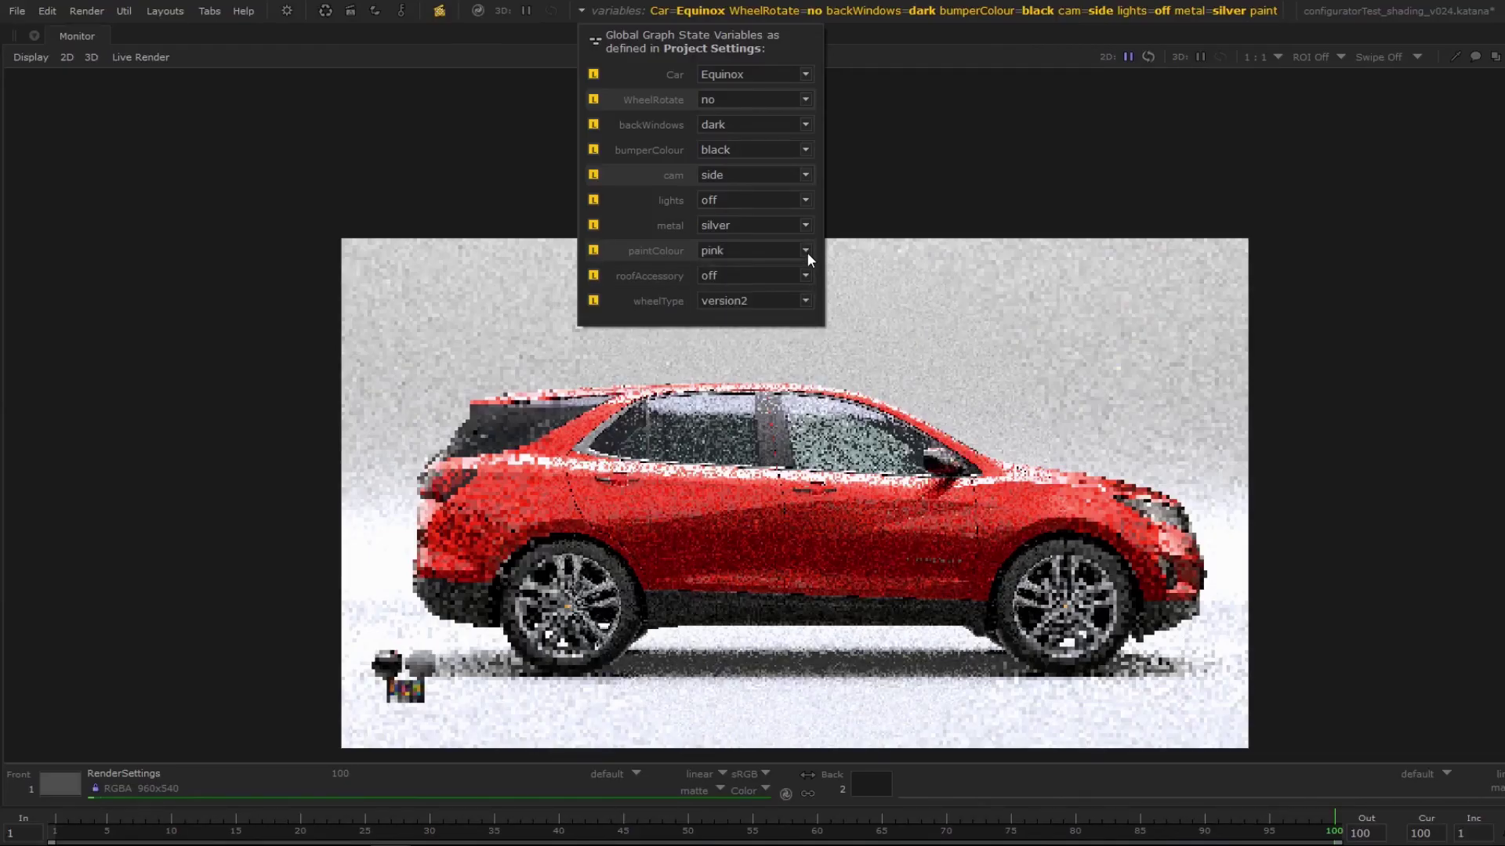
# Step: Switch the car project's paintColour variable to blue and to yellow
pyautogui.click(806, 252)
pyautogui.click(801, 299)
pyautogui.click(806, 252)
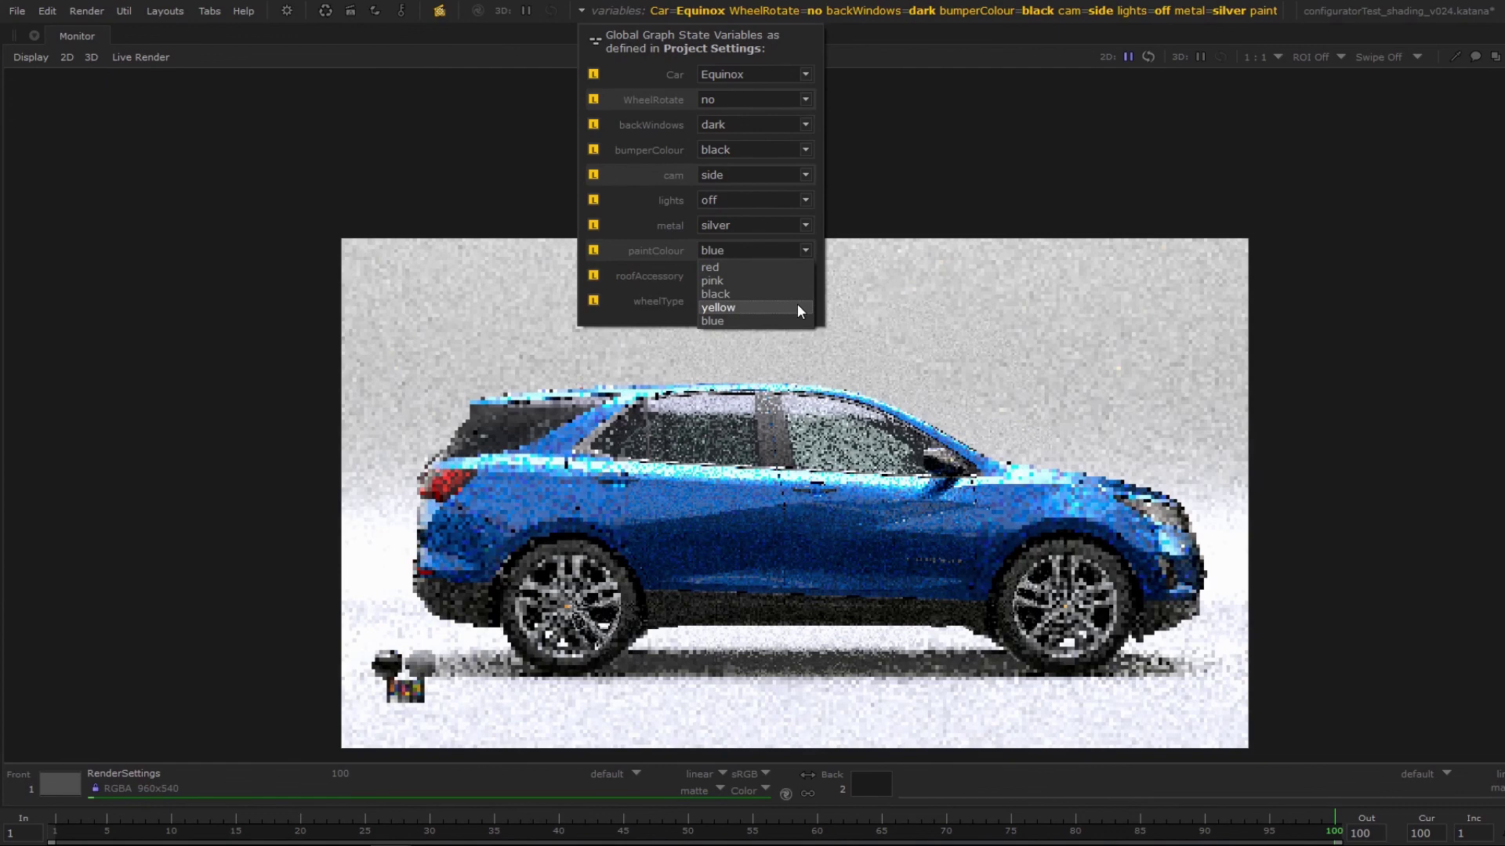
pyautogui.click(797, 303)
# Step: Set the car's roofAccessory variable to on and its wheelType variable to version1
pyautogui.click(807, 275)
pyautogui.click(806, 297)
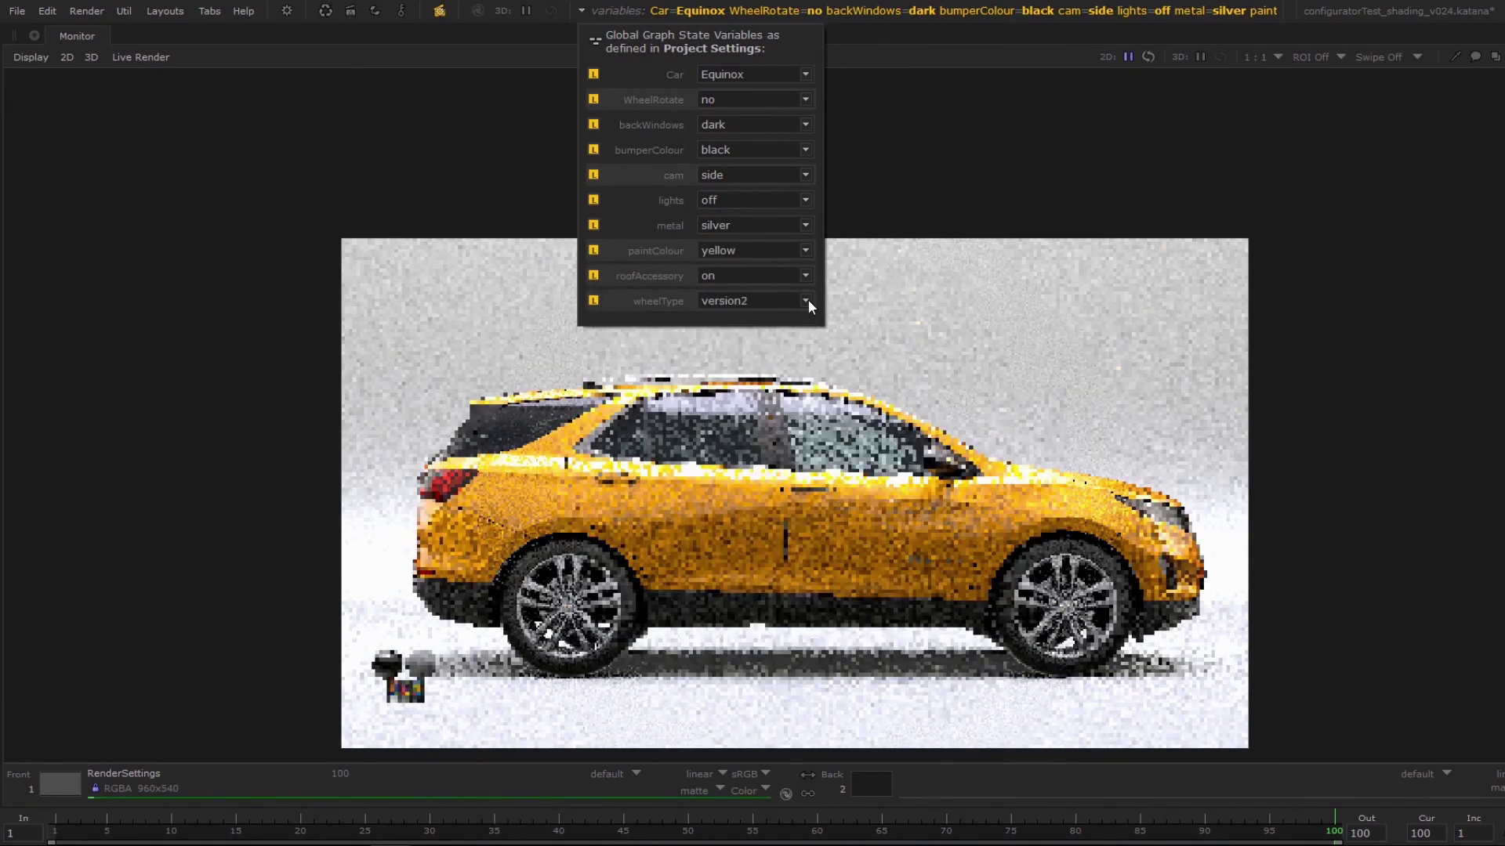
pyautogui.click(807, 300)
pyautogui.click(801, 313)
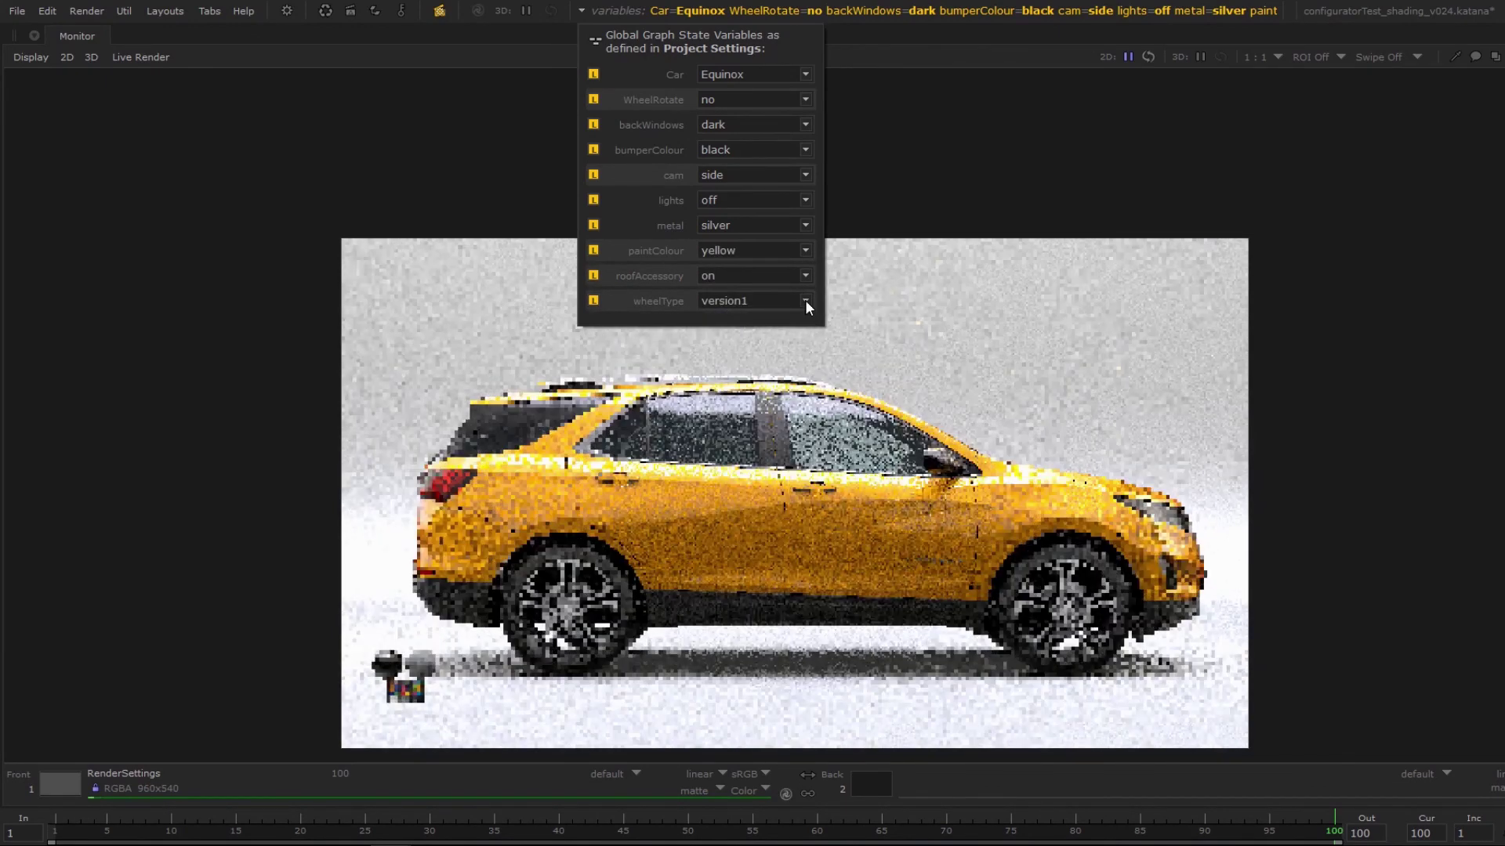